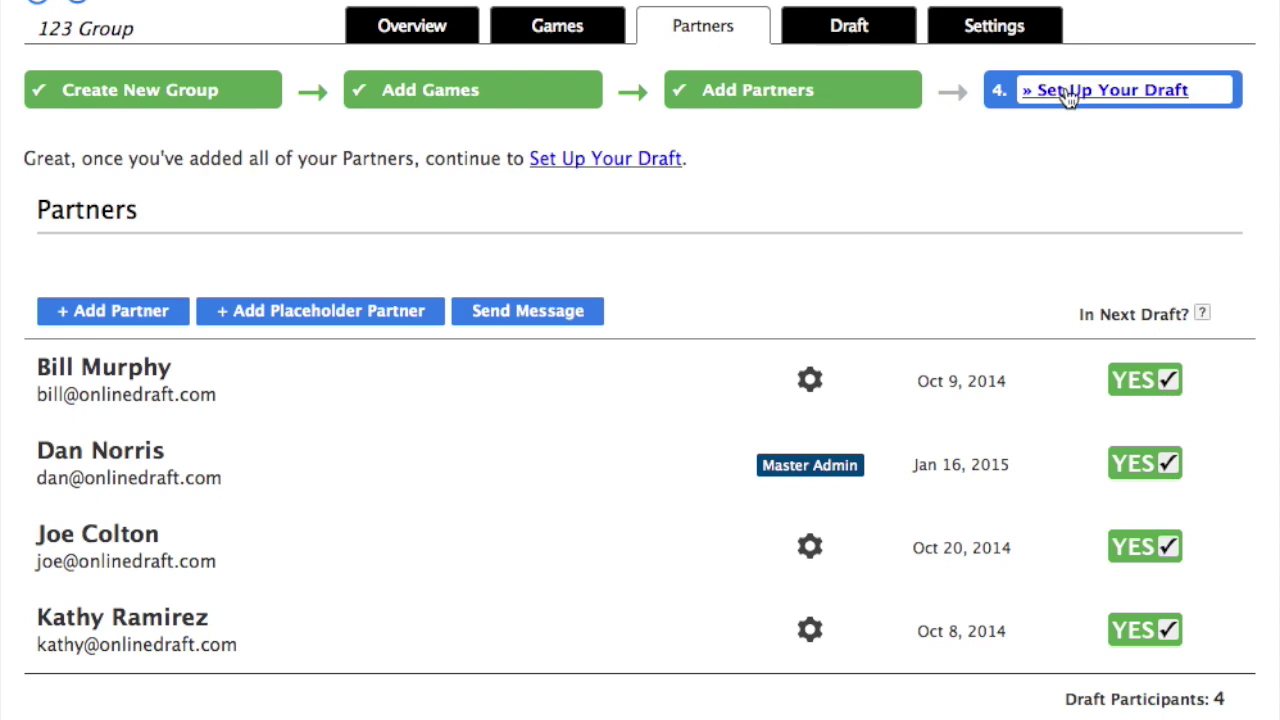
# - Set up the new draft with 17 total picks and save the settings
pyautogui.click(1060, 90)
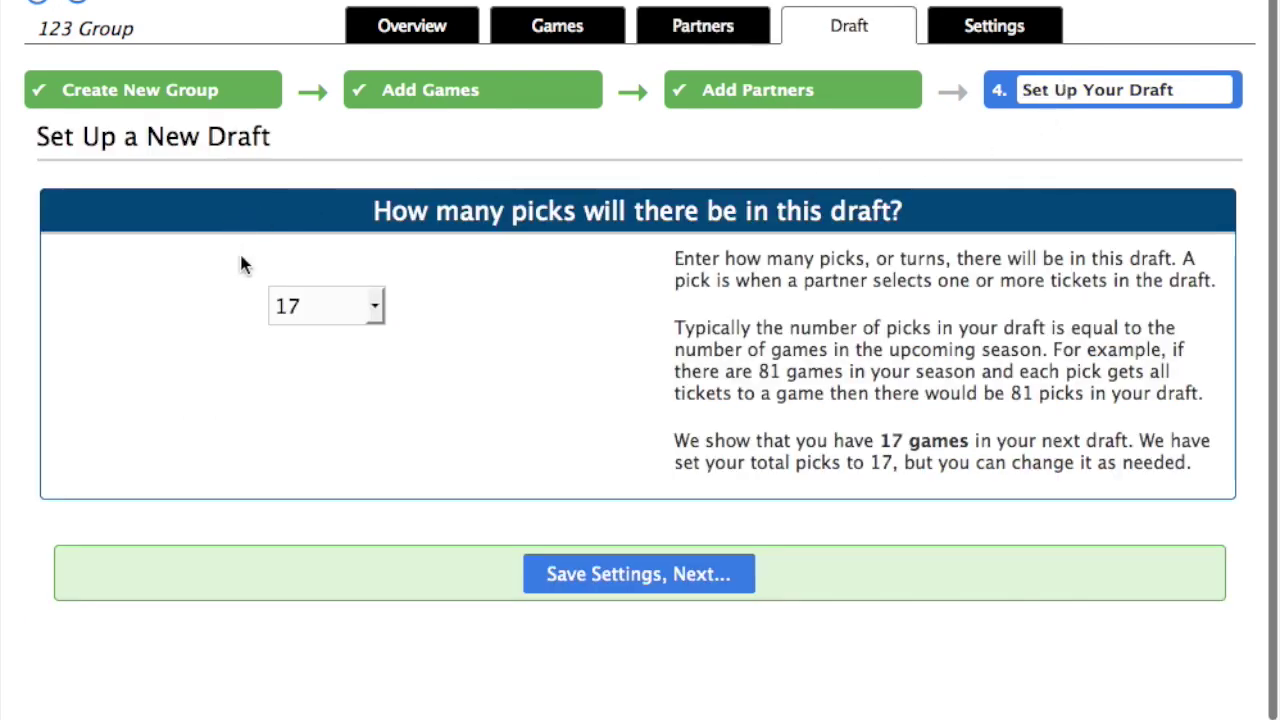
pyautogui.click(372, 306)
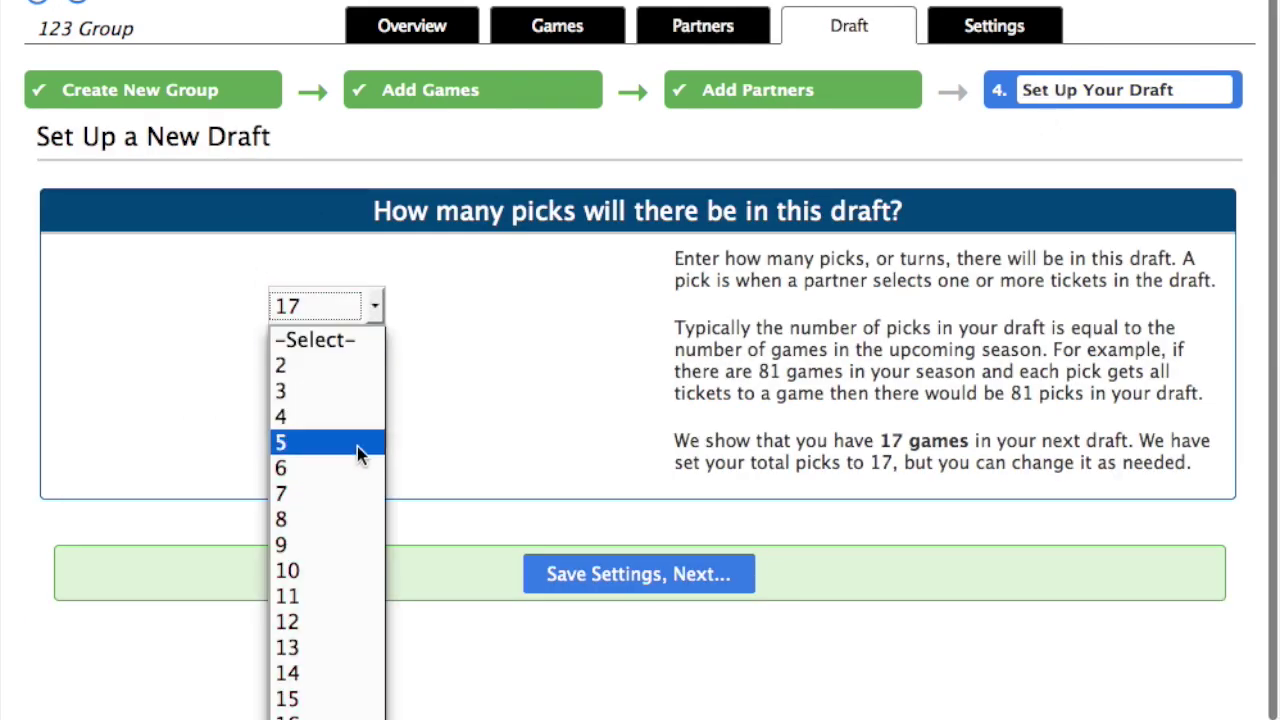
pyautogui.scroll(-2, 352, 487)
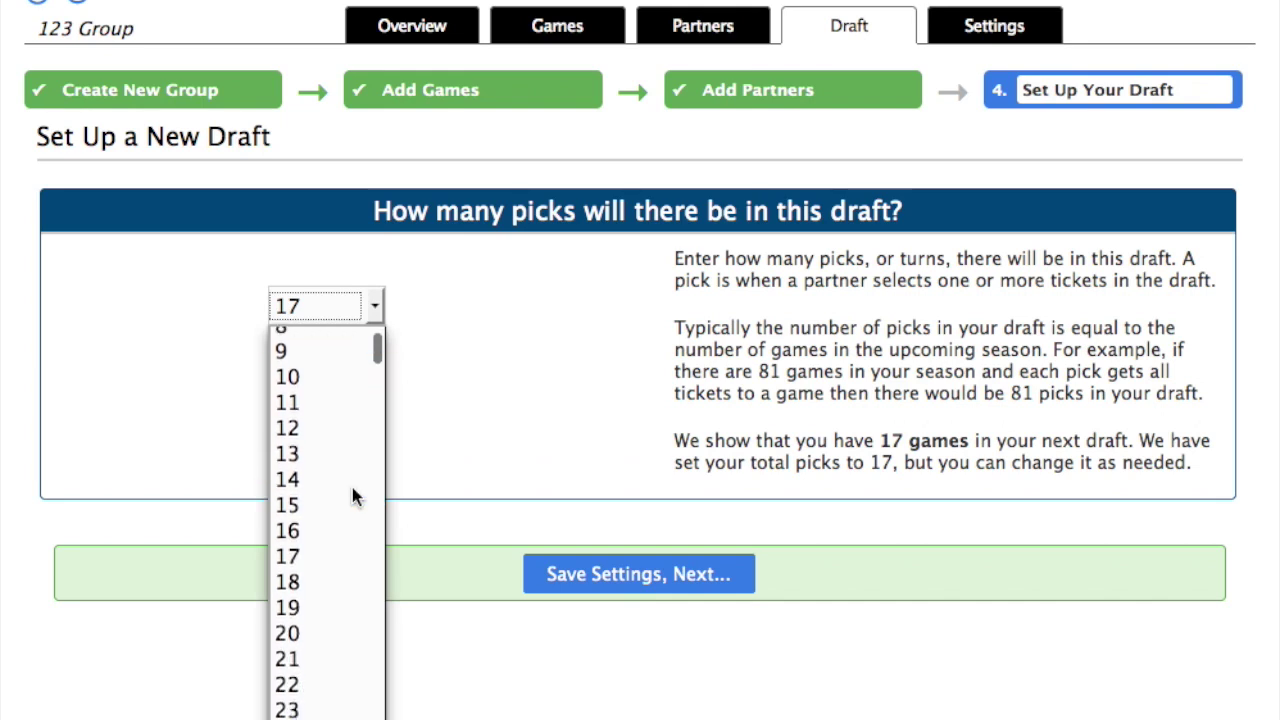
pyautogui.click(315, 564)
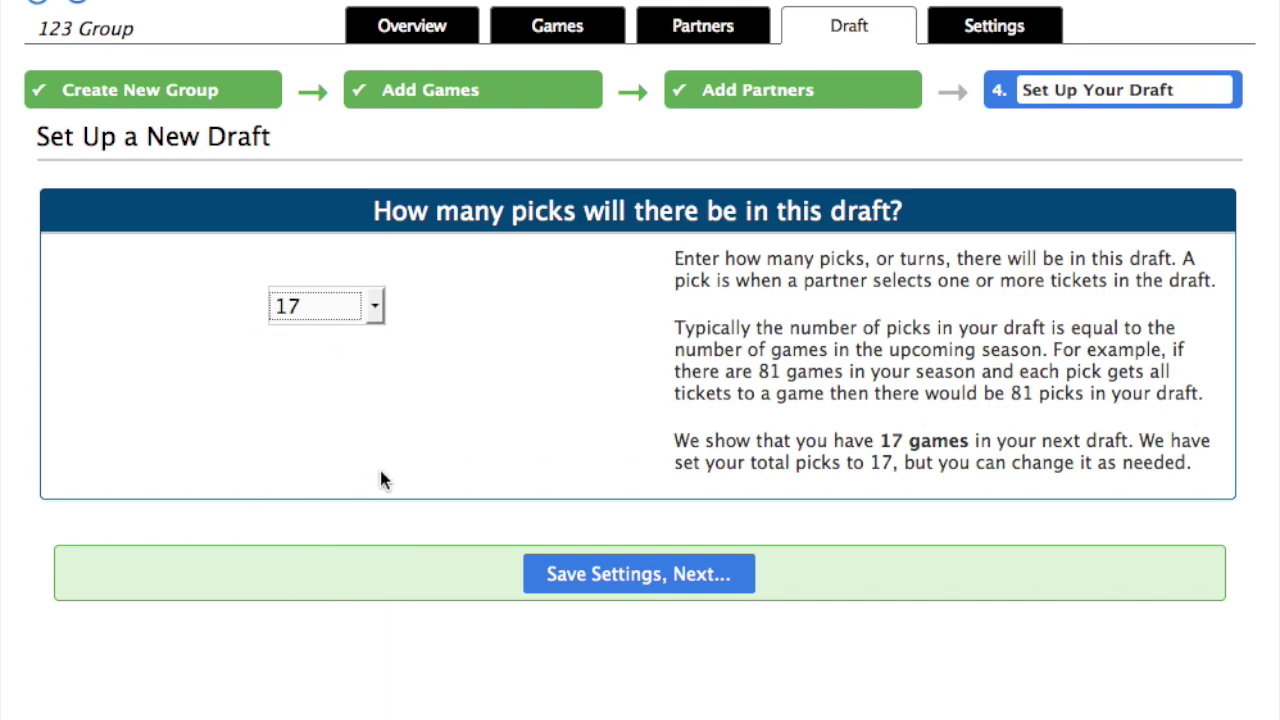
pyautogui.click(619, 576)
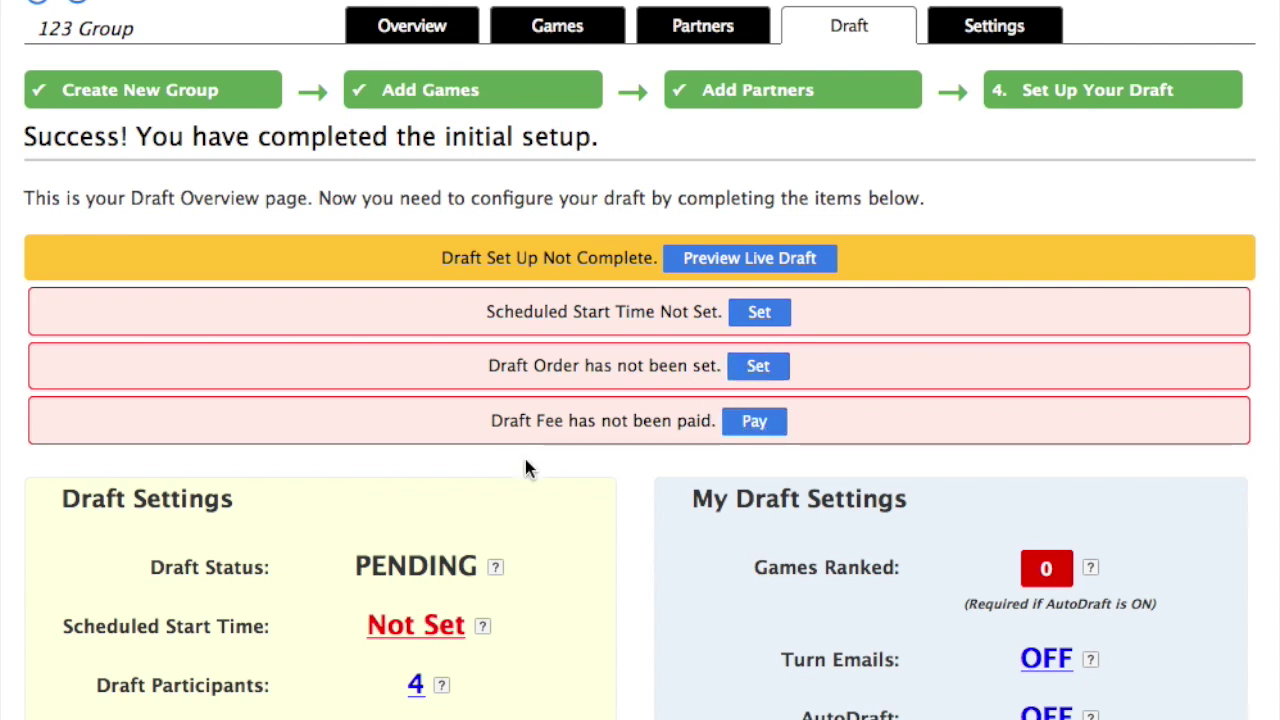
pyautogui.scroll(-5, 526, 461)
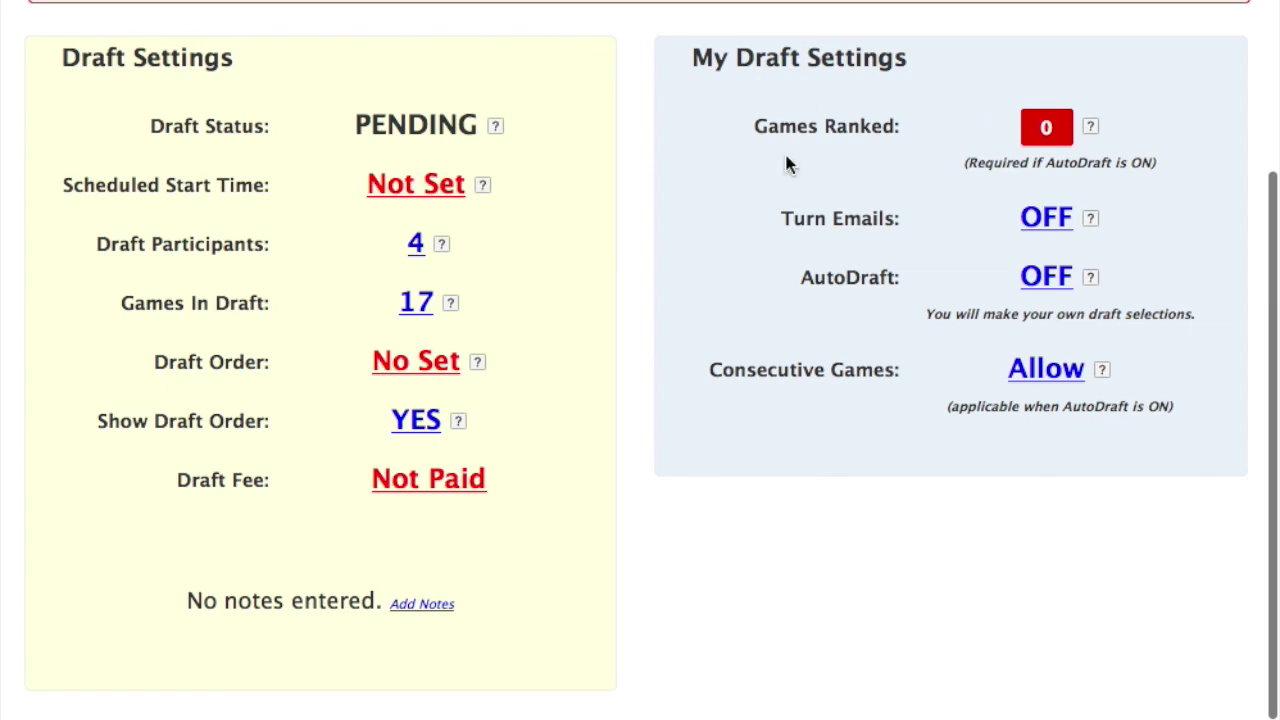
pyautogui.scroll(4, 862, 272)
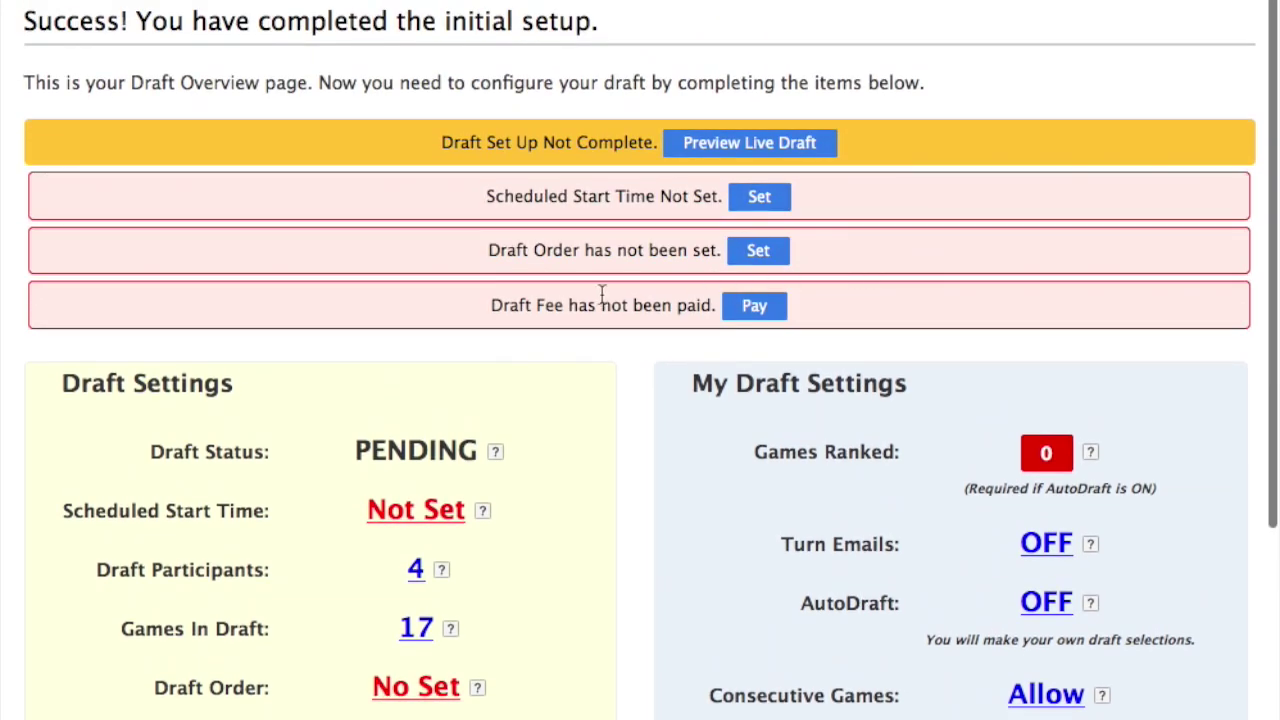
pyautogui.click(759, 200)
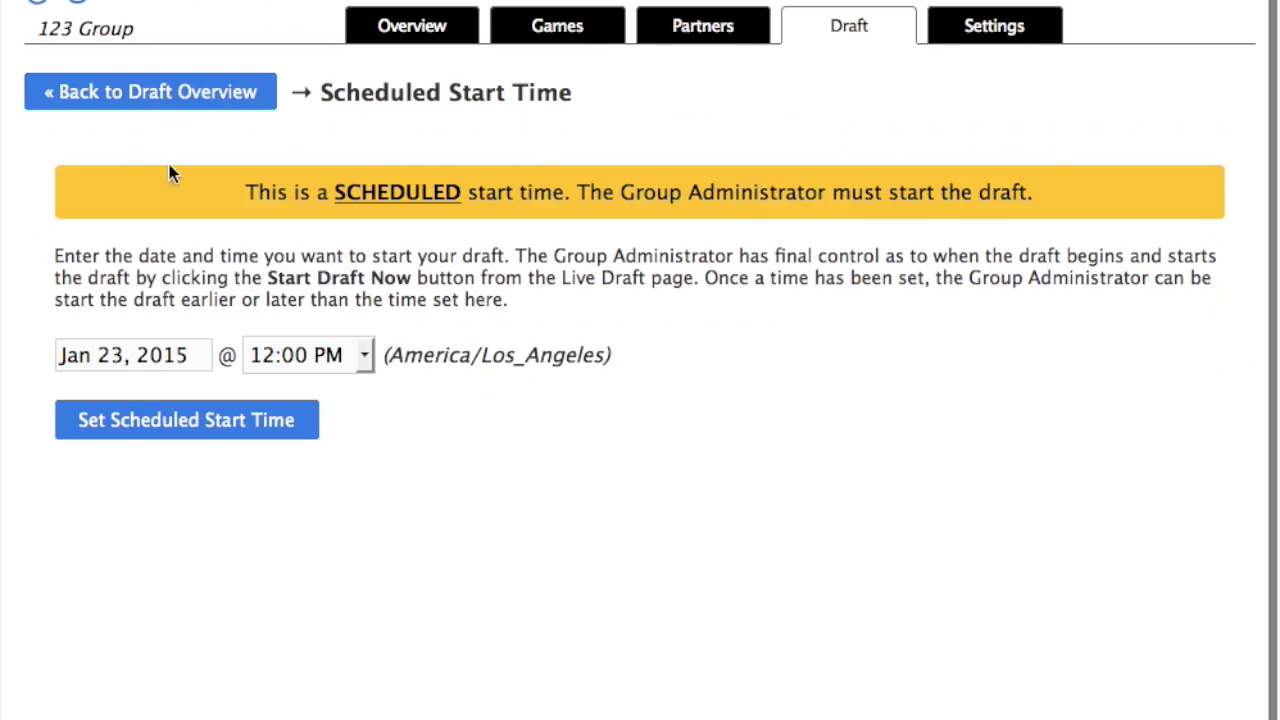
# - Schedule the draft start for March 18, 2015 at 9:00 AM, then return to the overview
pyautogui.click(138, 356)
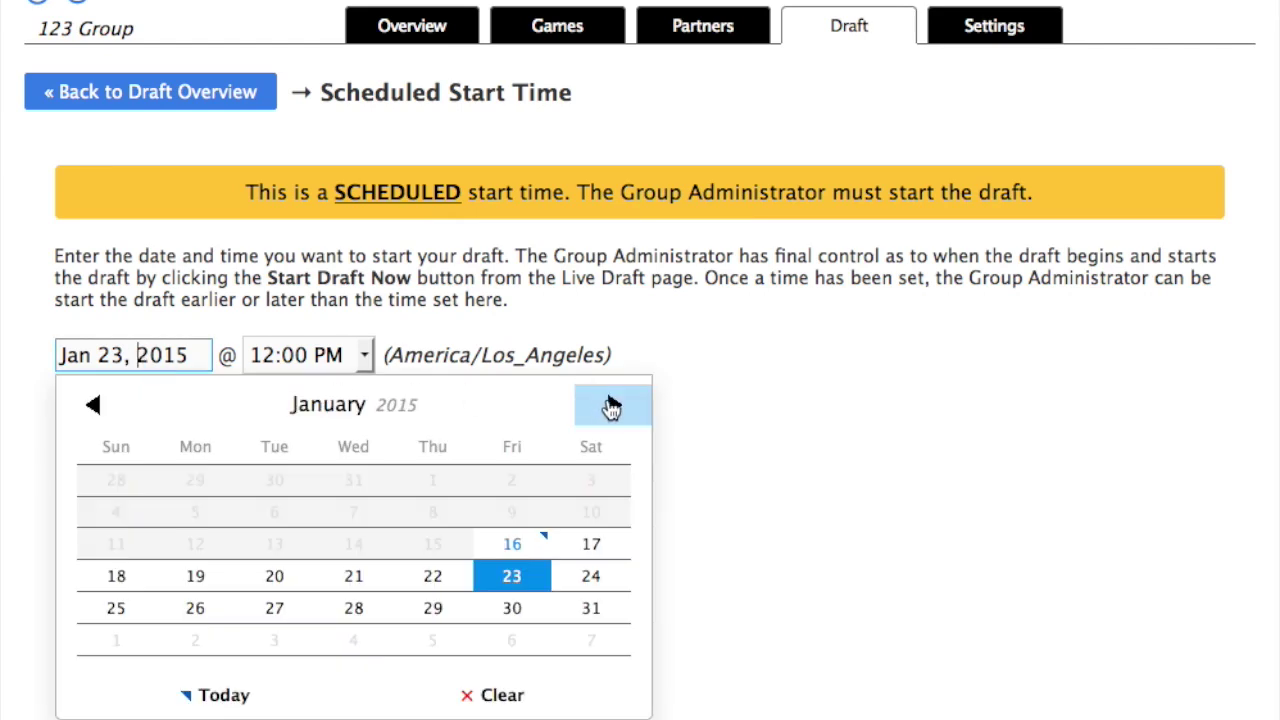
pyautogui.click(612, 405)
pyautogui.click(612, 405)
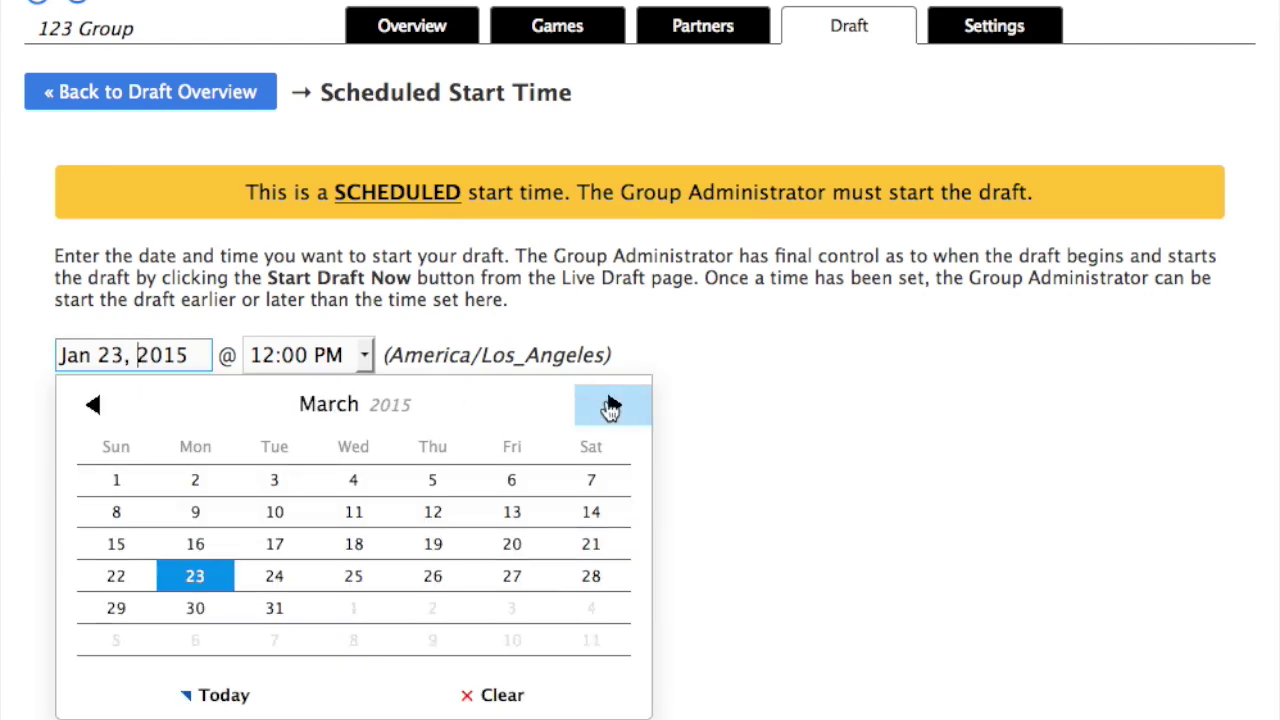
pyautogui.click(354, 546)
pyautogui.click(343, 355)
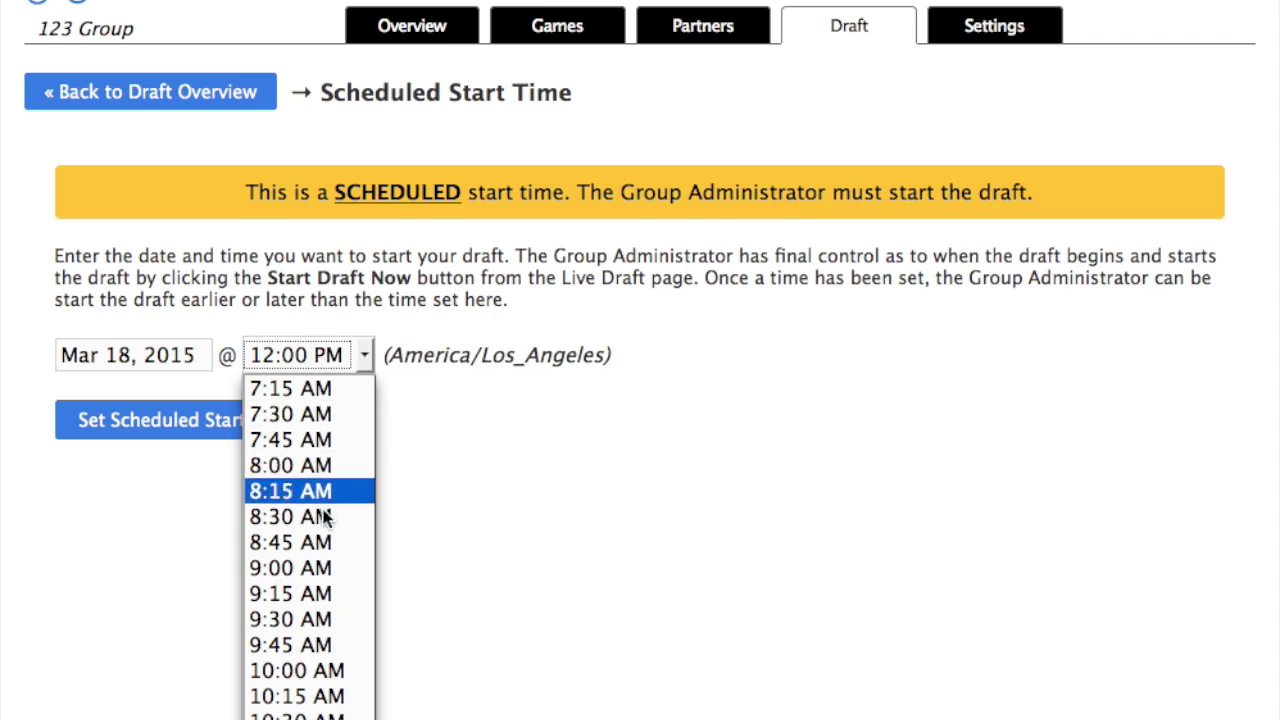
pyautogui.click(320, 570)
pyautogui.click(178, 425)
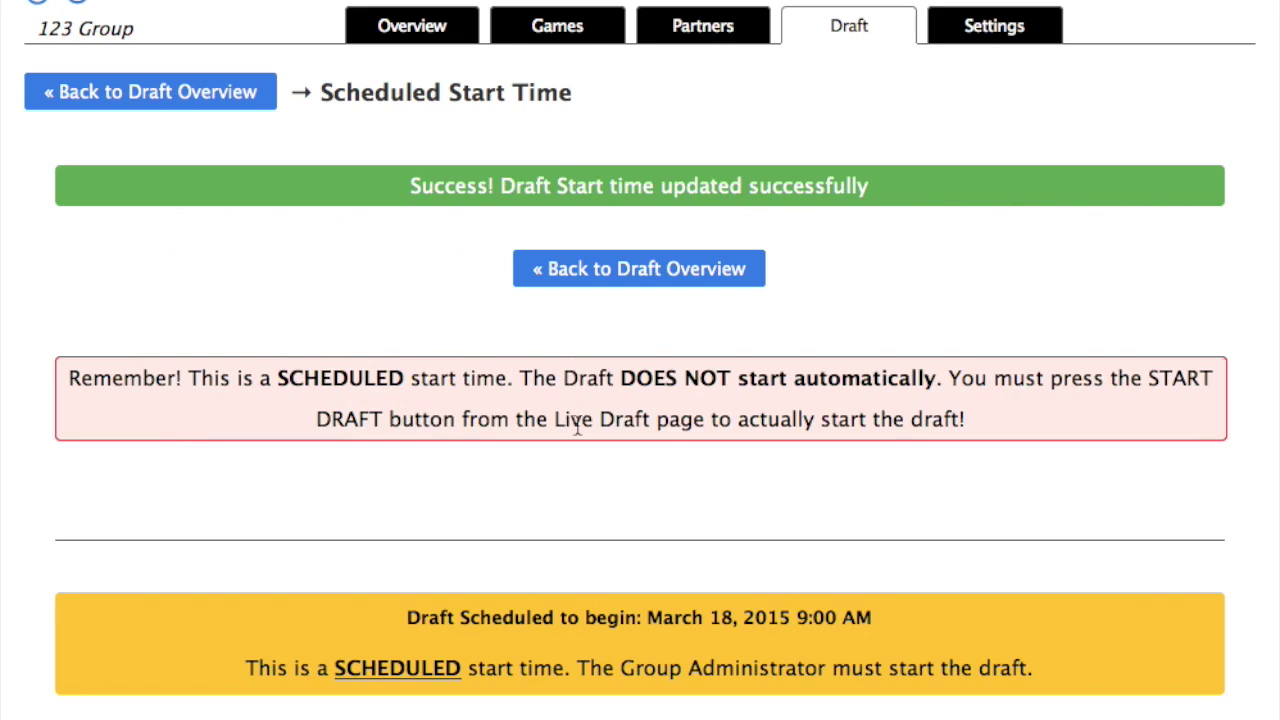
pyautogui.click(633, 276)
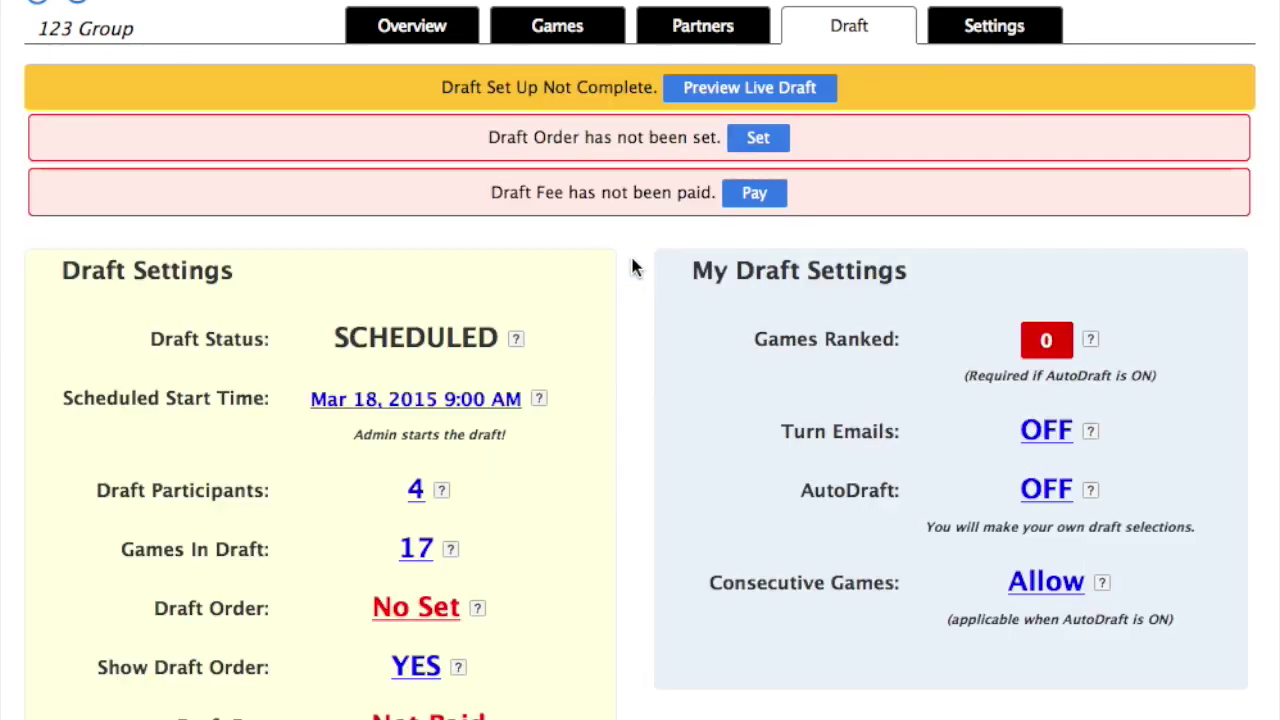
# - Assign the four partners 4, 4, 4 and 5 picks in the draft order settings
pyautogui.click(760, 139)
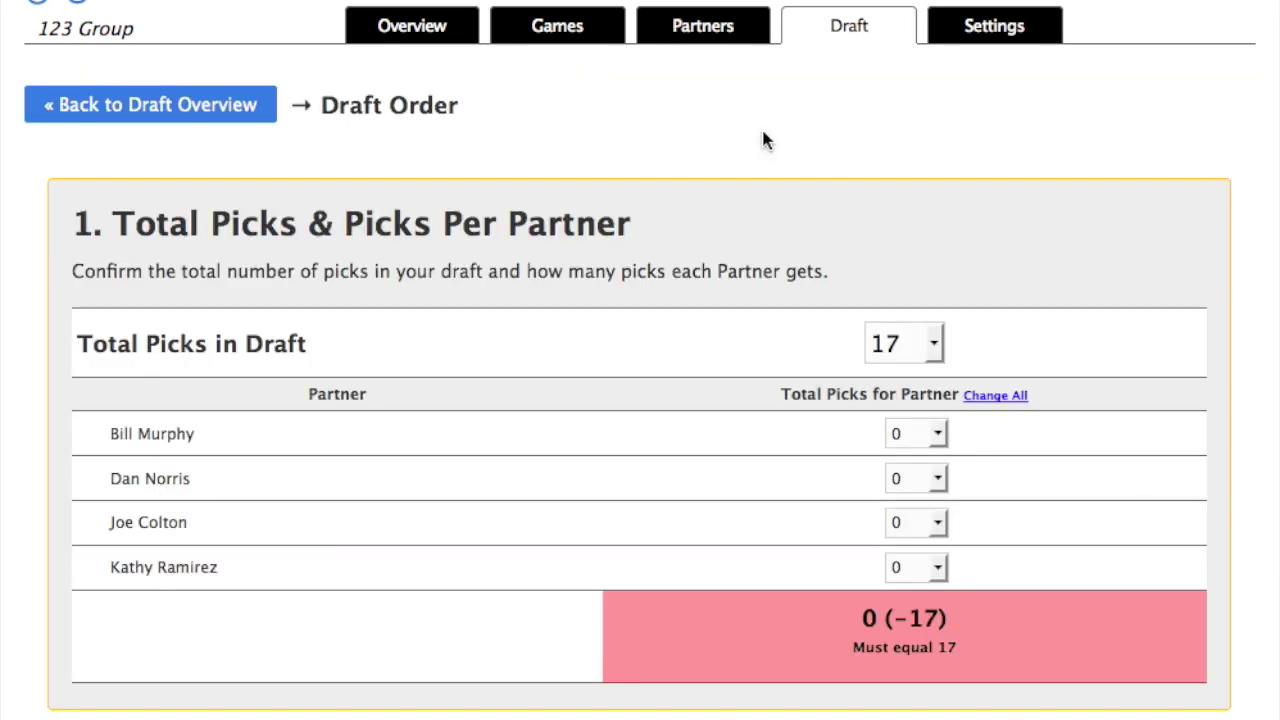
pyautogui.scroll(-3, 415, 281)
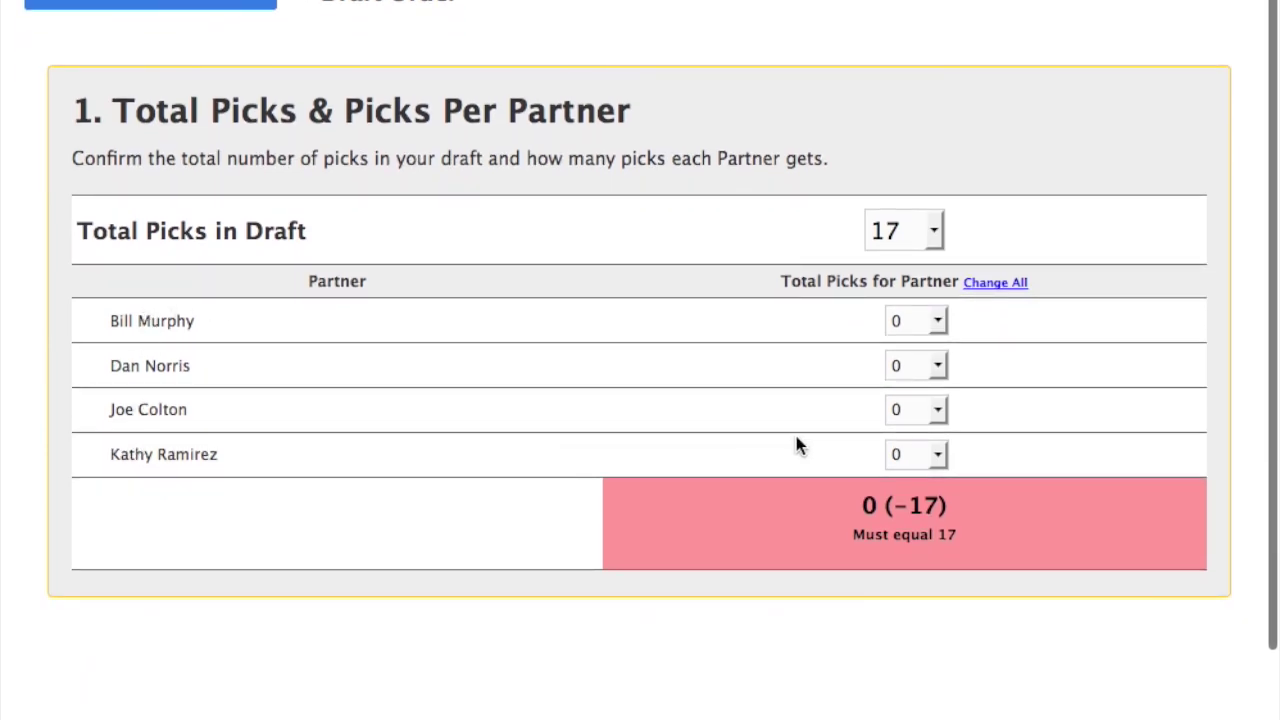
pyautogui.click(936, 321)
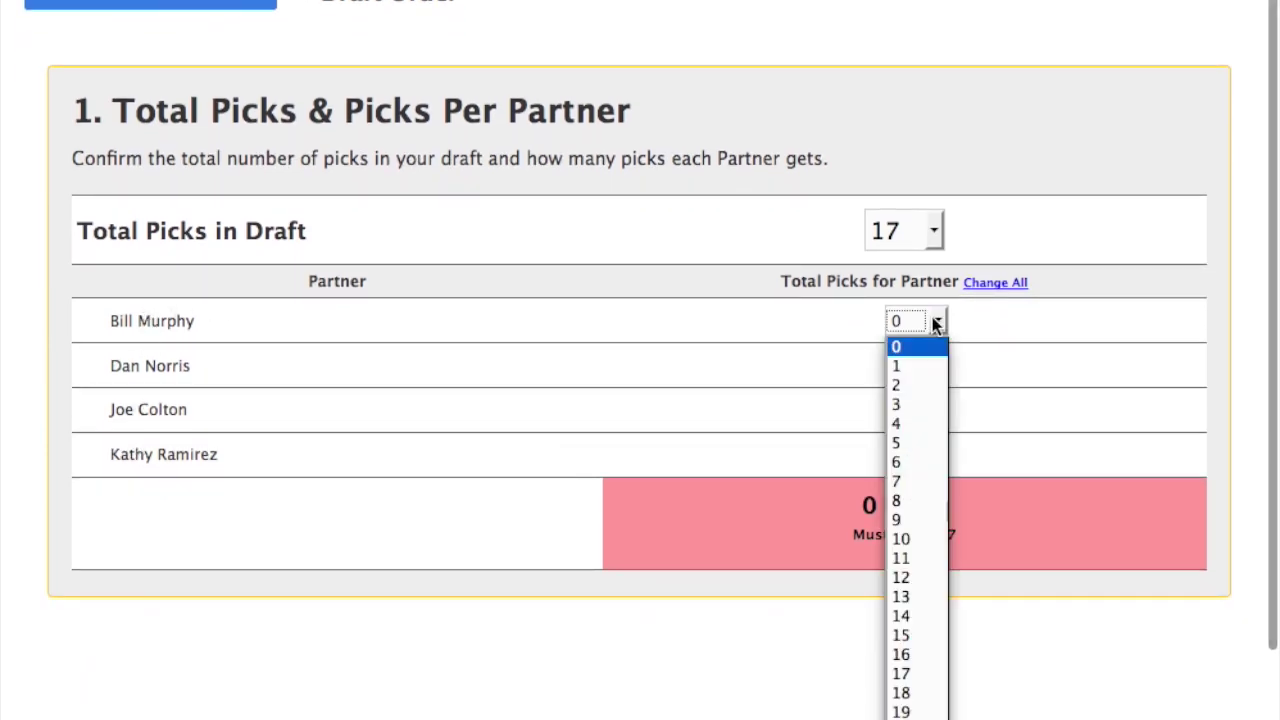
pyautogui.click(916, 423)
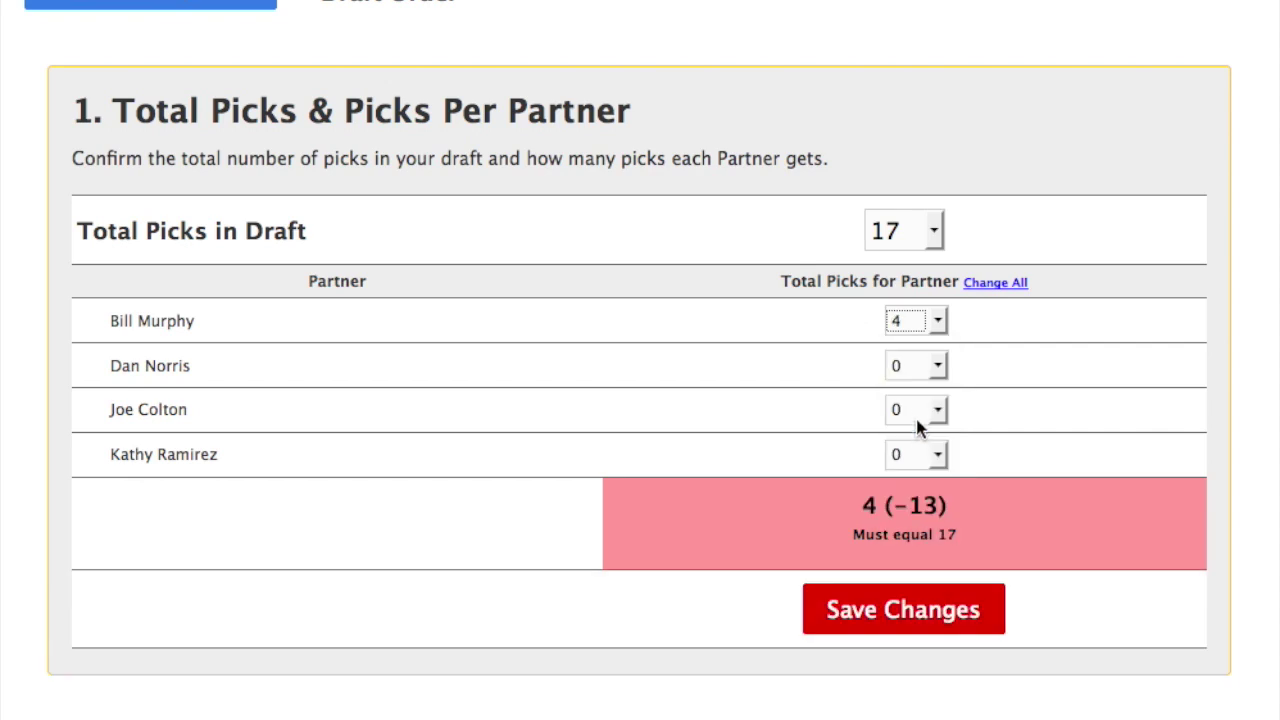
pyautogui.click(937, 366)
pyautogui.click(918, 470)
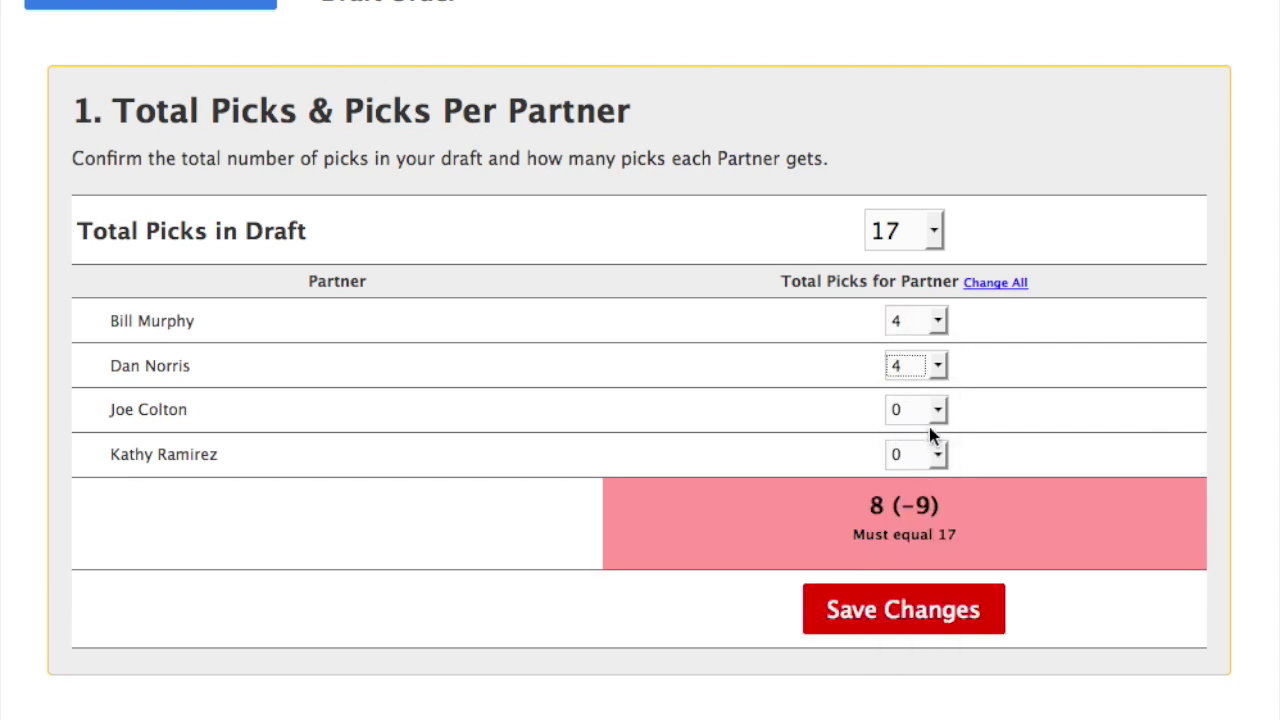
pyautogui.click(938, 412)
pyautogui.click(928, 510)
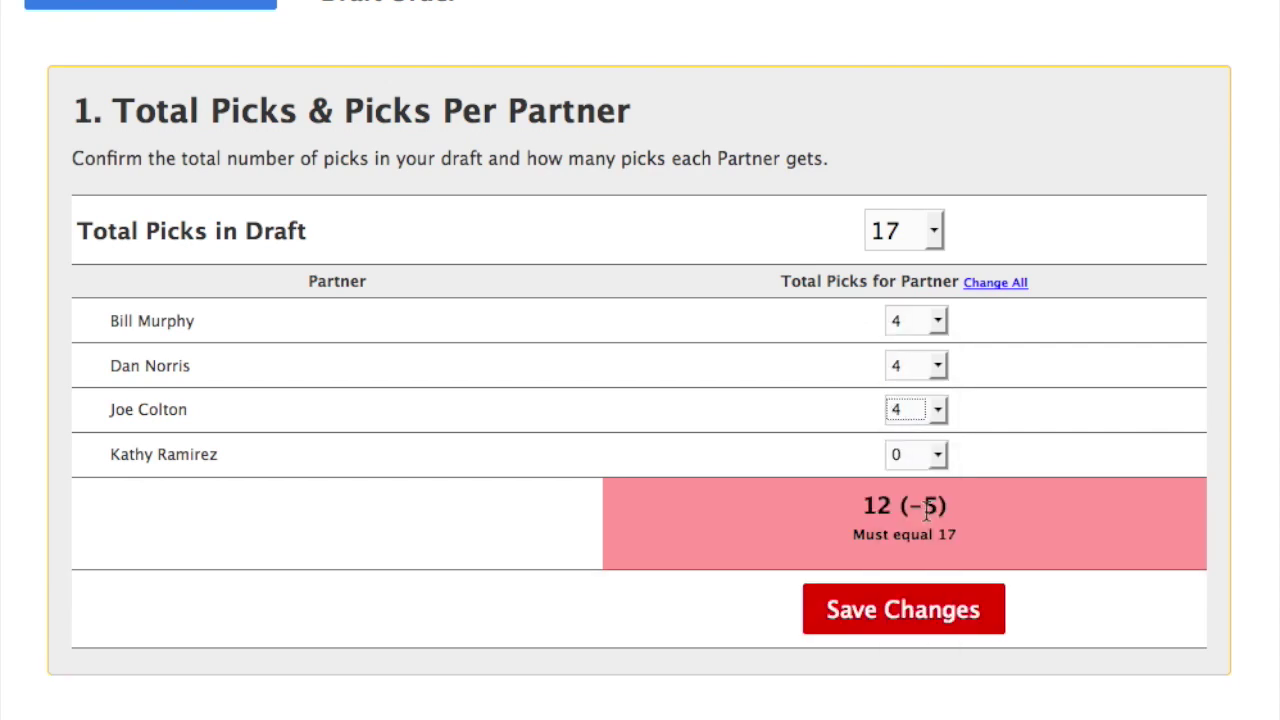
pyautogui.click(938, 454)
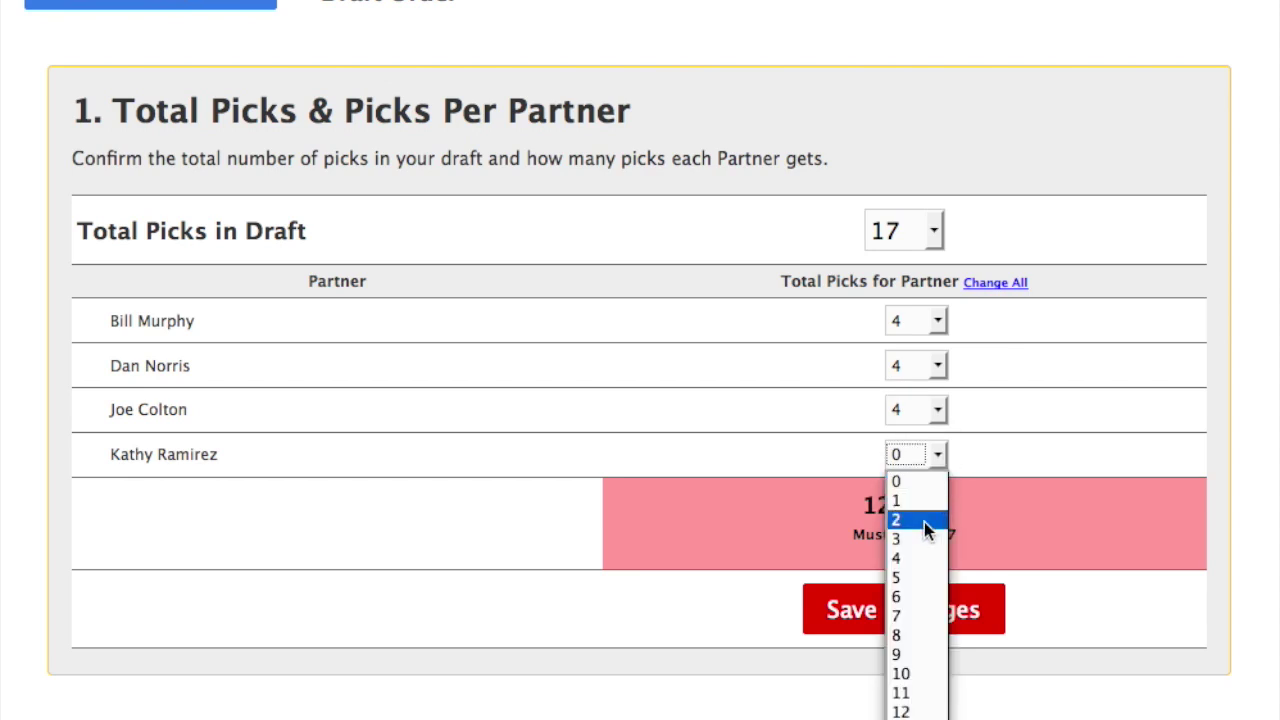
pyautogui.click(911, 570)
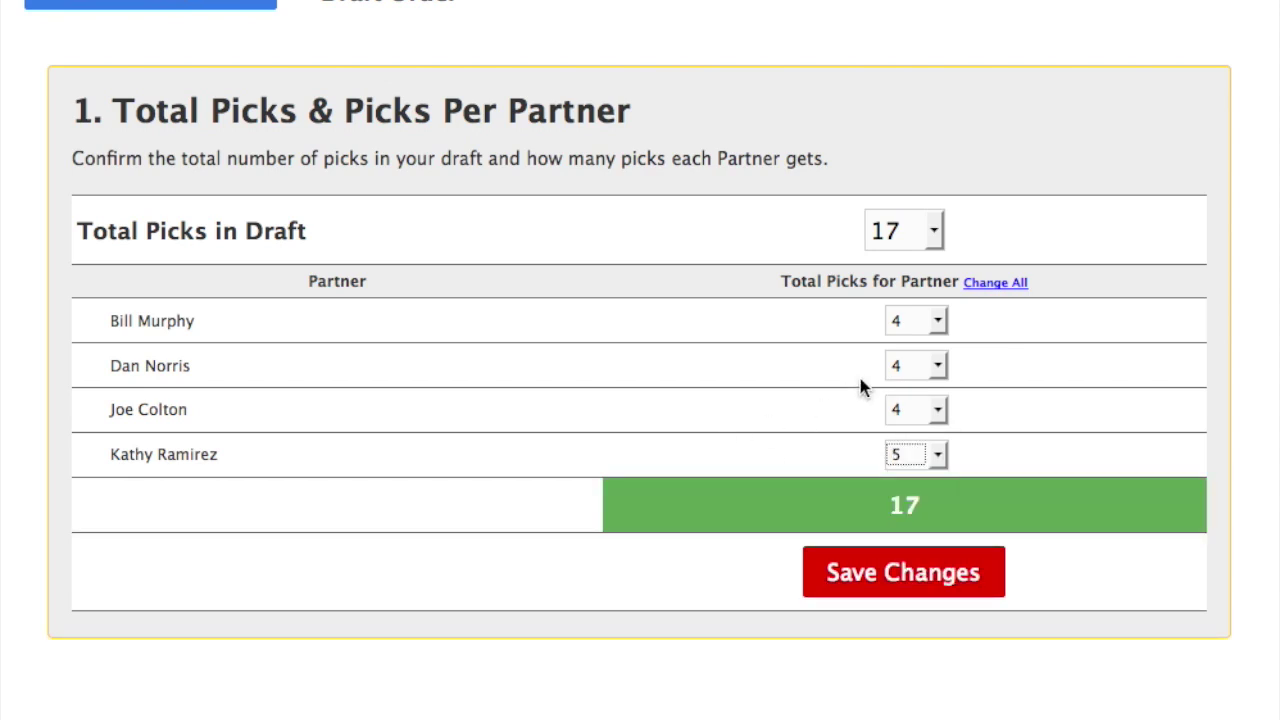
# - Save the 17-pick split and advance to the Picks Per Round step
pyautogui.scroll(-2, 1019, 488)
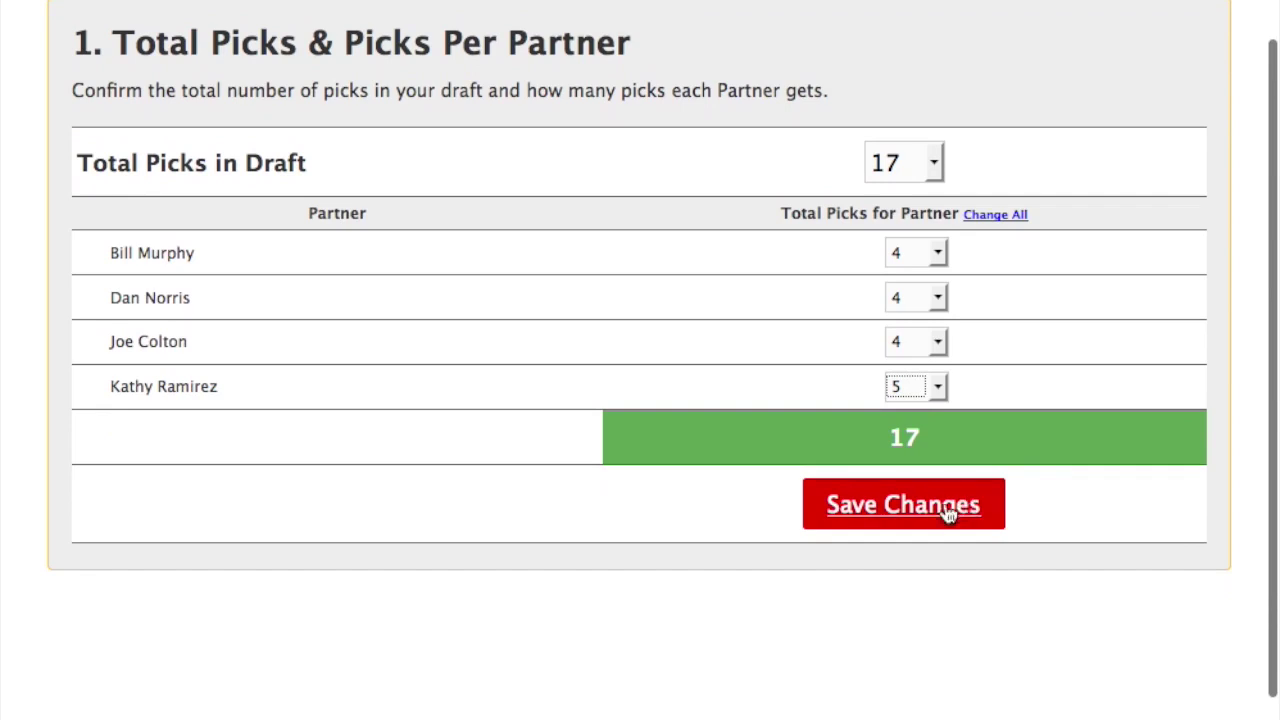
pyautogui.click(935, 522)
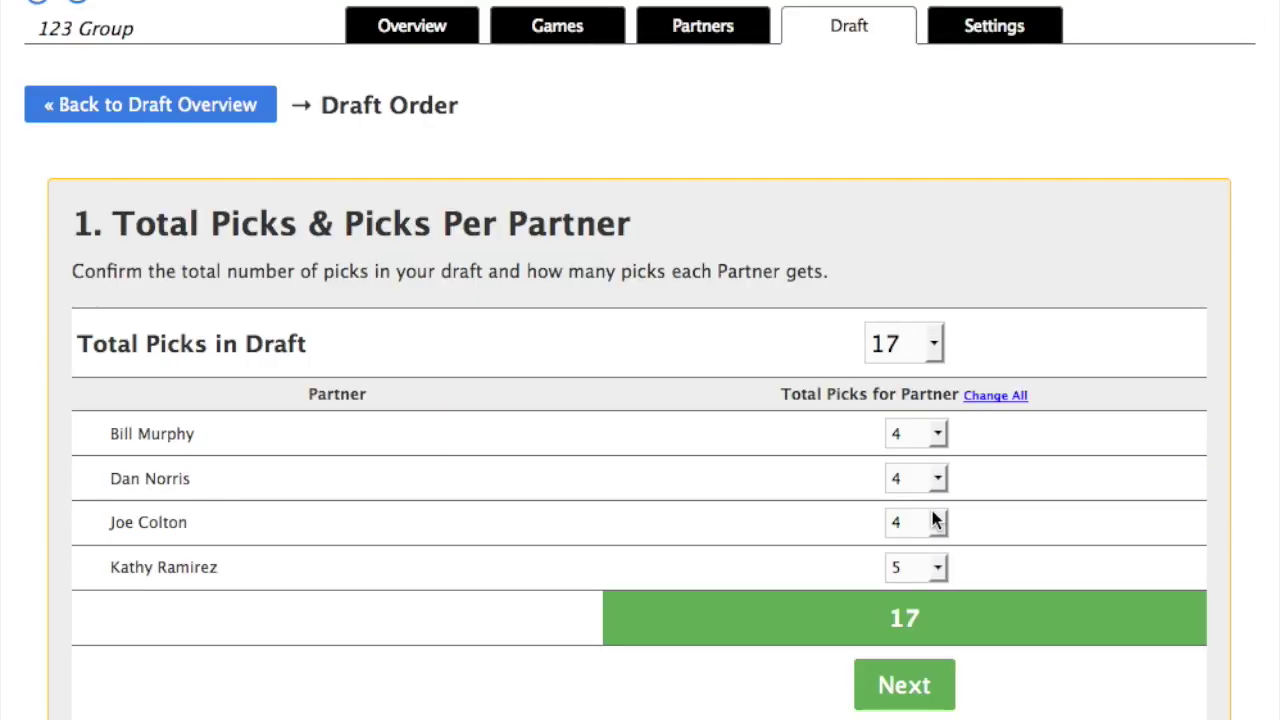
pyautogui.click(903, 684)
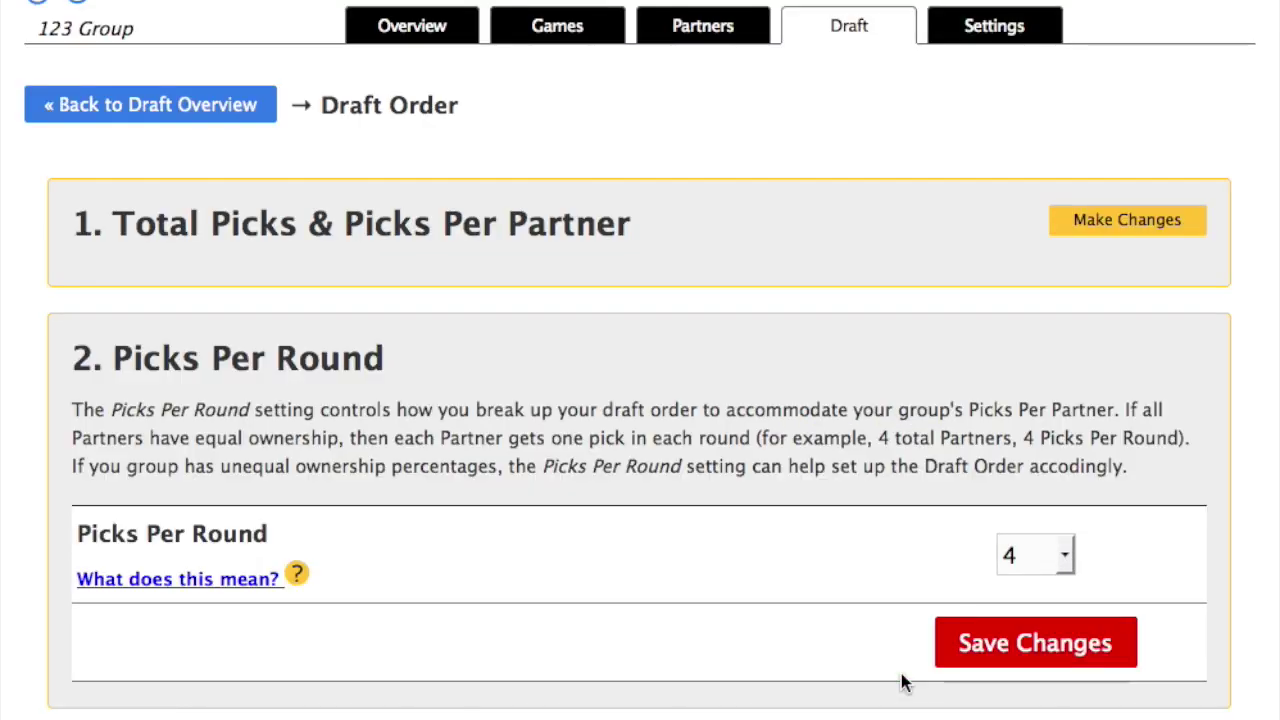
# - Review the picks-per-round explanation, save 4 picks per round, and continue to Draft Order
pyautogui.scroll(-2, 763, 598)
pyautogui.scroll(-2, 763, 601)
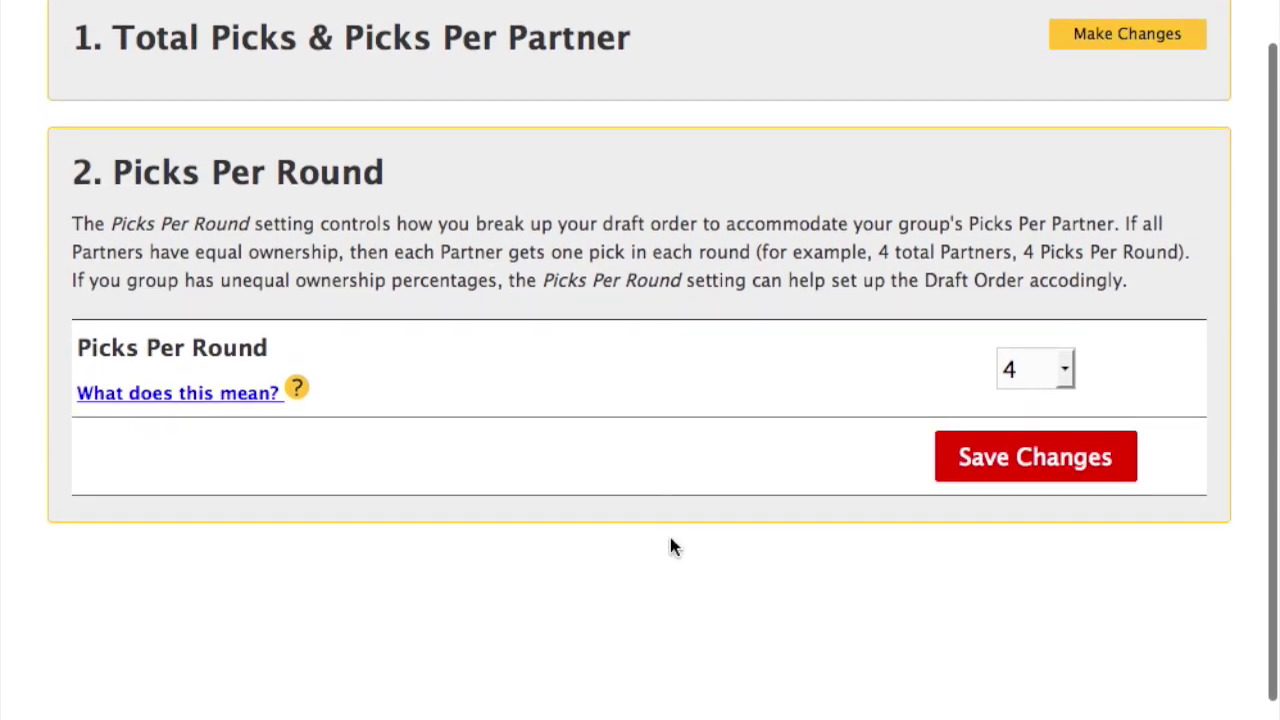
pyautogui.click(245, 396)
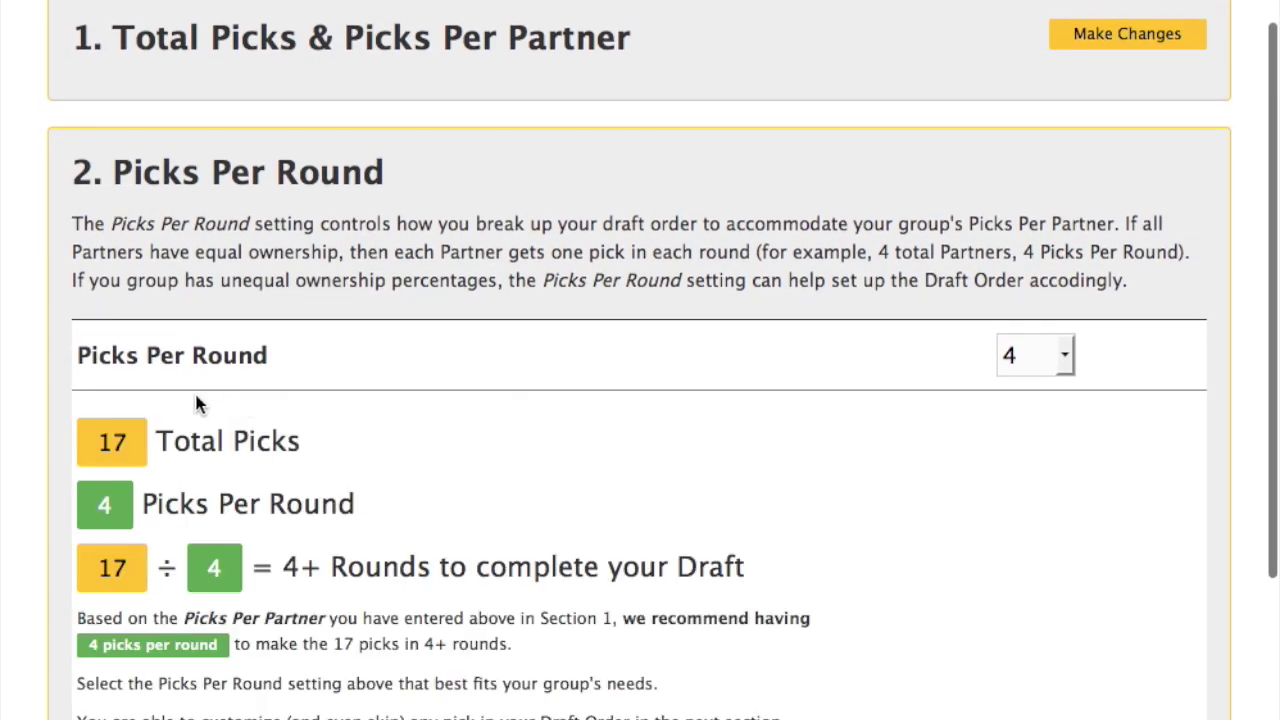
pyautogui.scroll(-1, 200, 537)
pyautogui.scroll(-3, 200, 535)
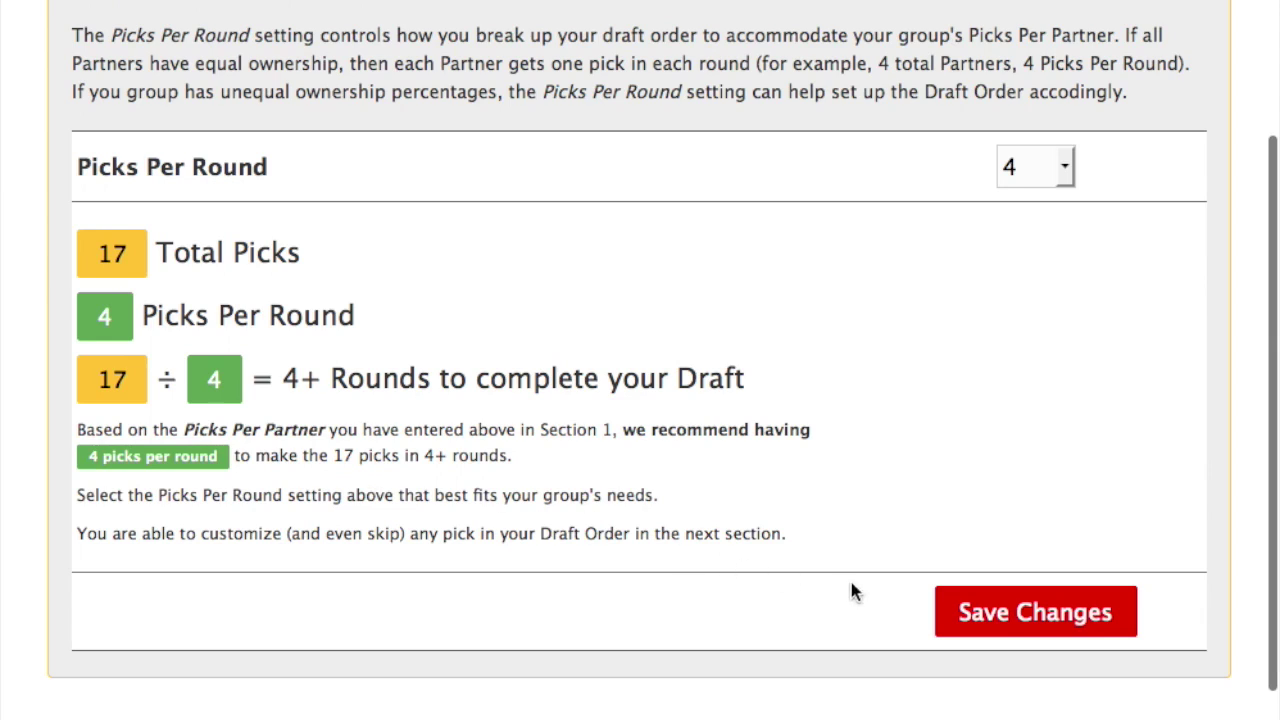
pyautogui.click(1023, 617)
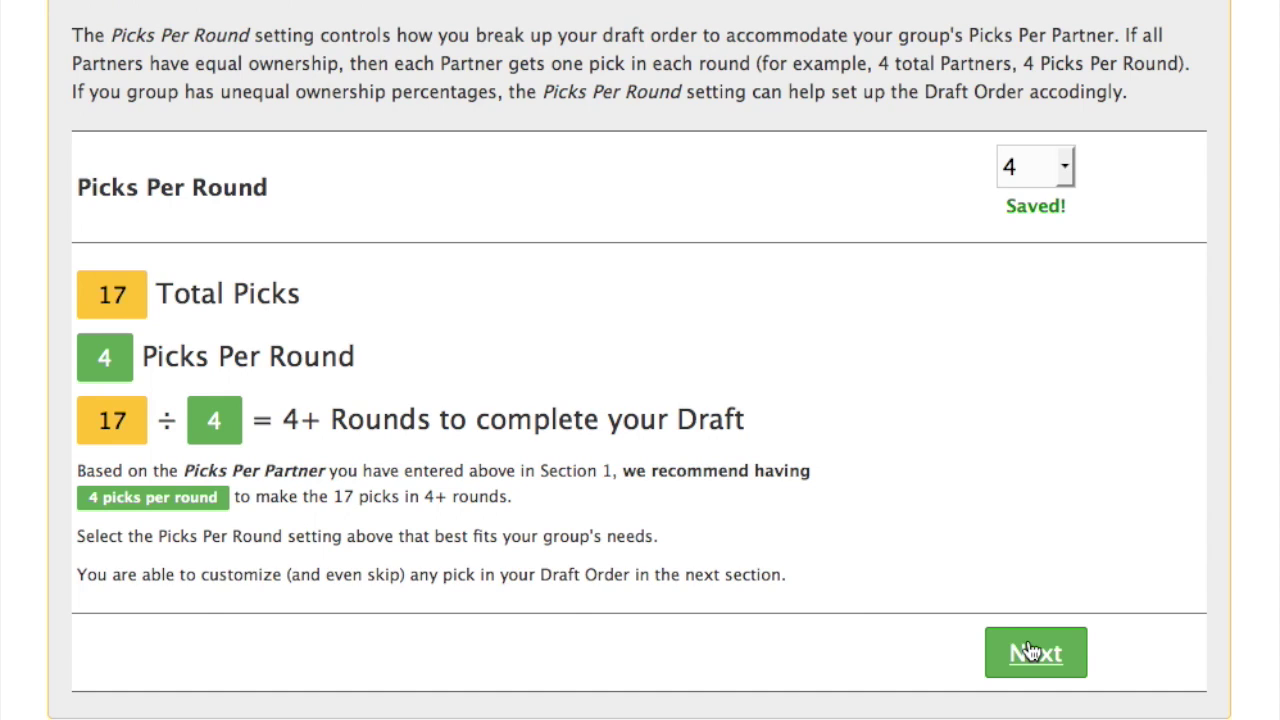
pyautogui.click(1033, 651)
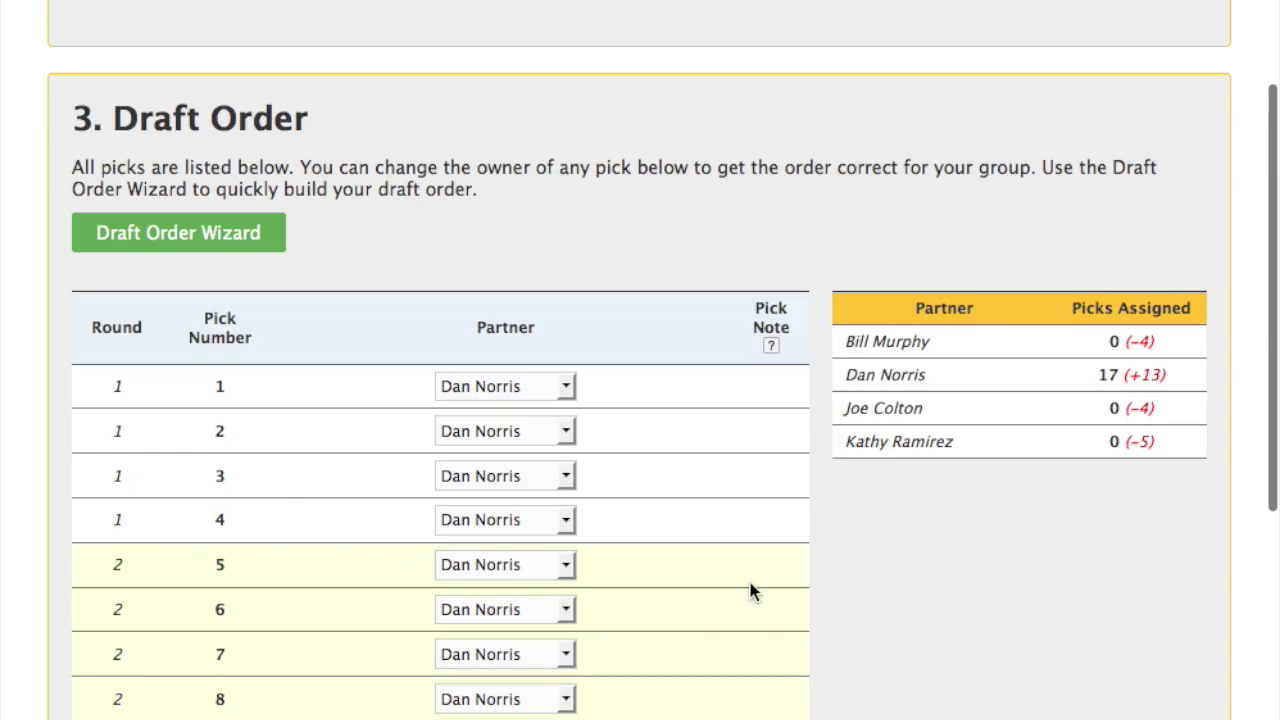
# - In the Draft Order Wizard, leave Pick 1 unchanged, randomize the first-round order, and keep Snake Draft
pyautogui.scroll(-2, 752, 591)
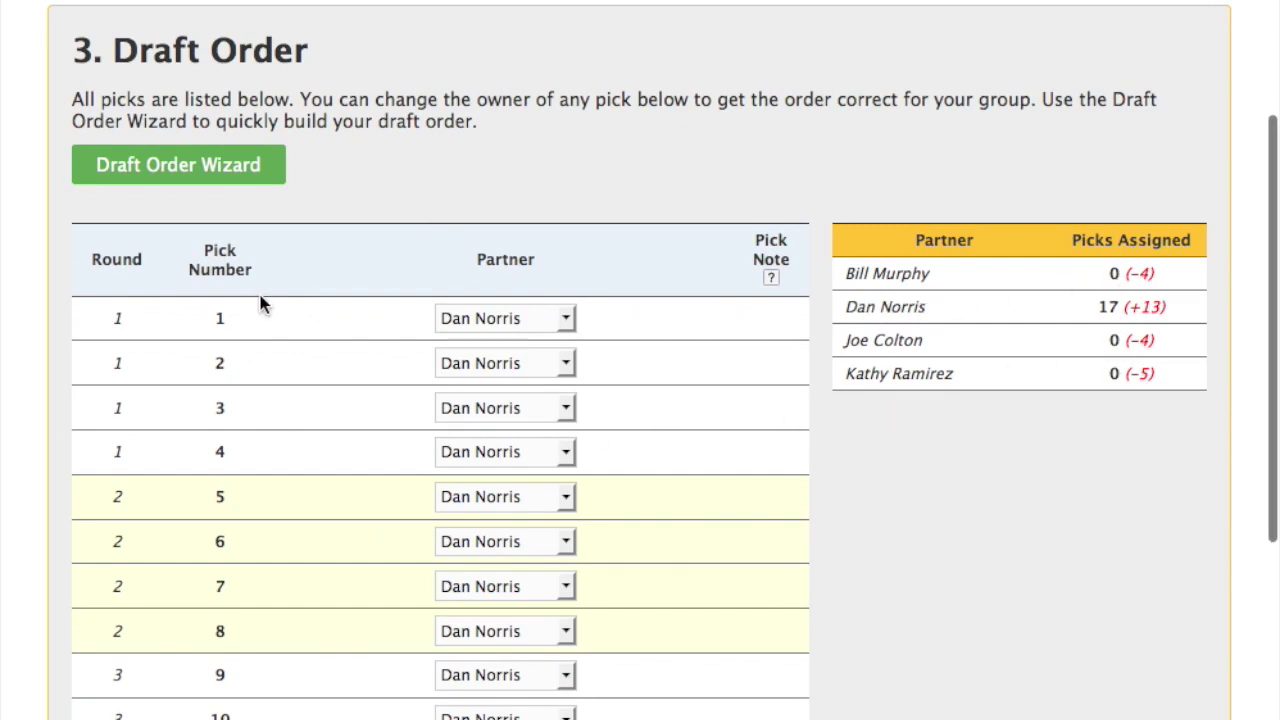
pyautogui.click(194, 165)
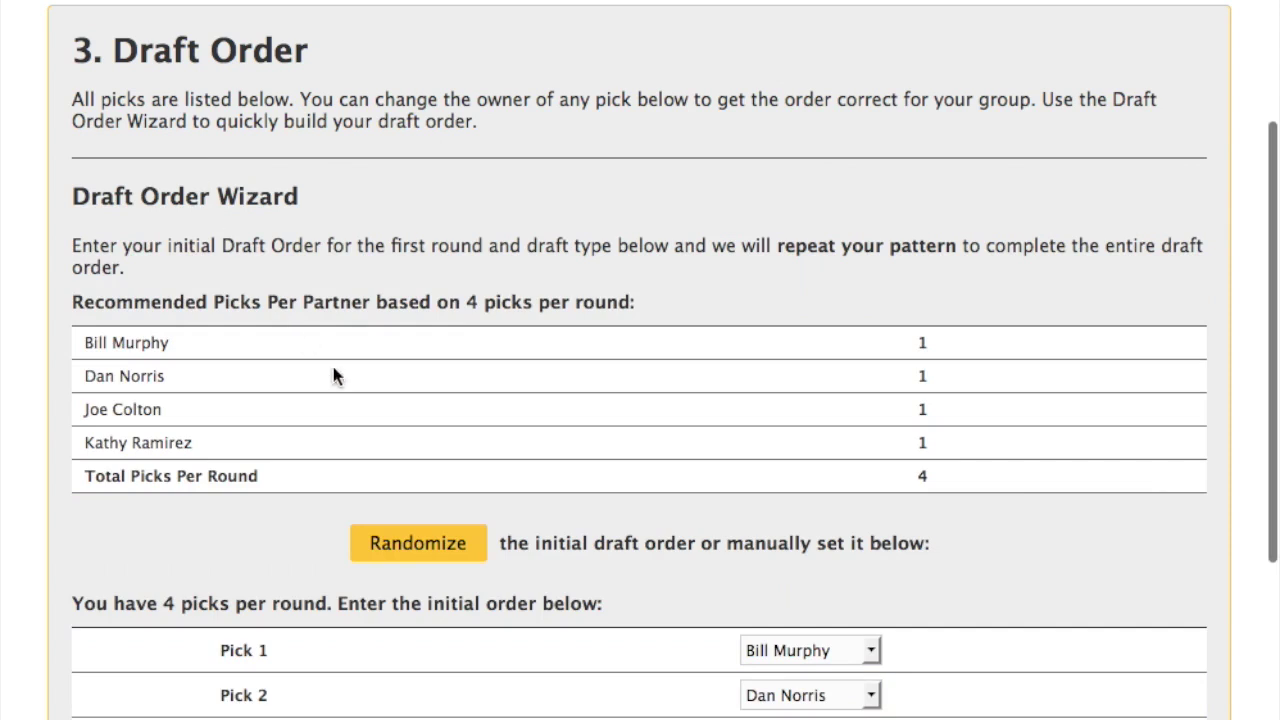
pyautogui.scroll(-3, 347, 377)
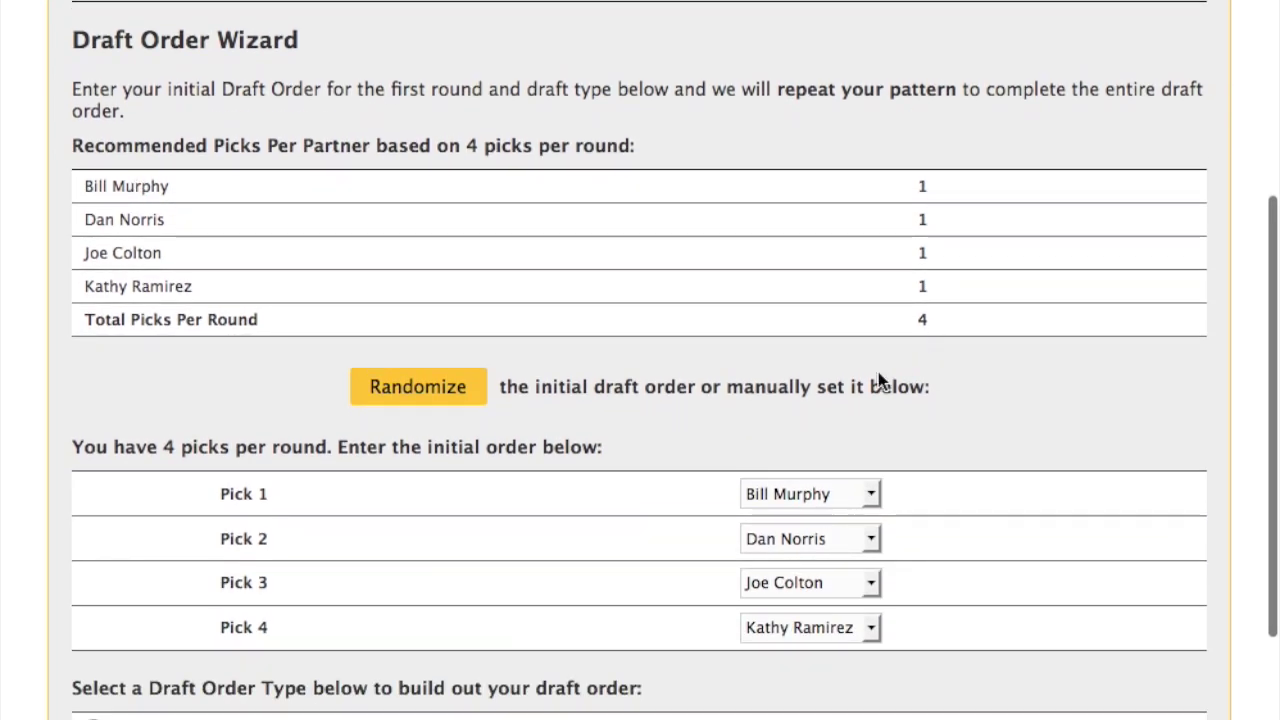
pyautogui.scroll(-3, 628, 431)
pyautogui.click(818, 350)
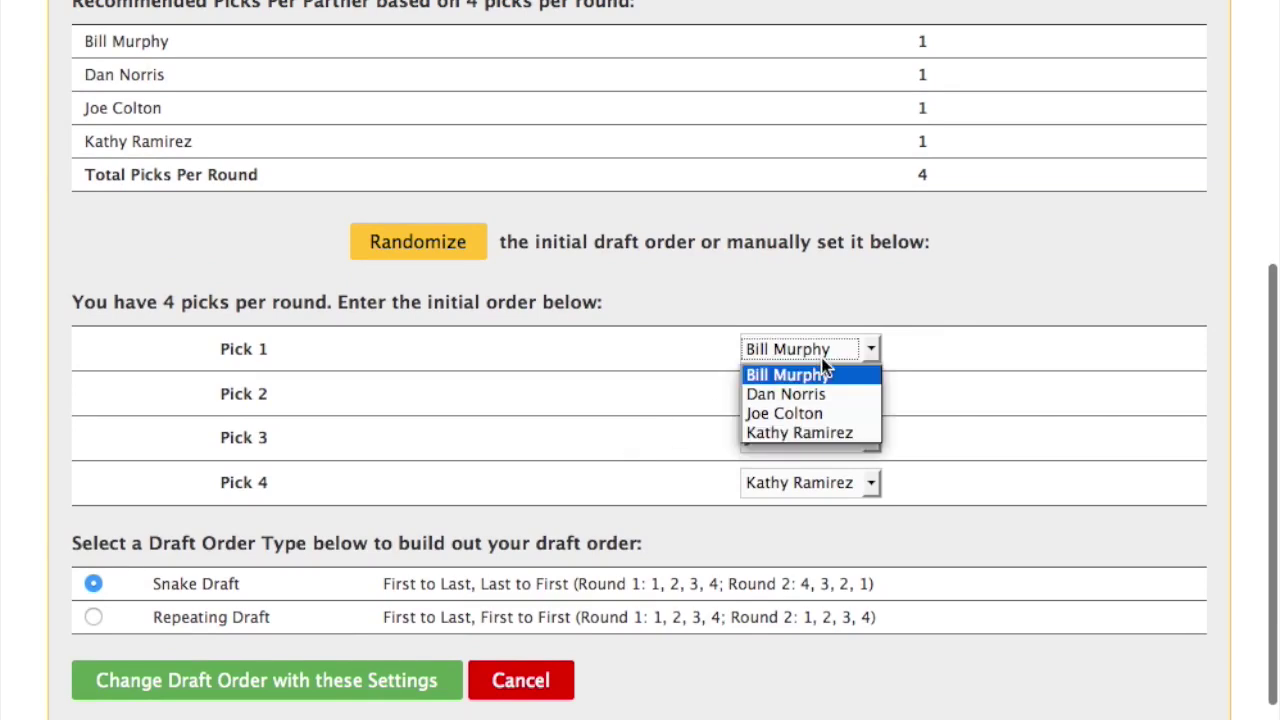
pyautogui.click(822, 372)
pyautogui.click(433, 252)
pyautogui.scroll(-2, 447, 410)
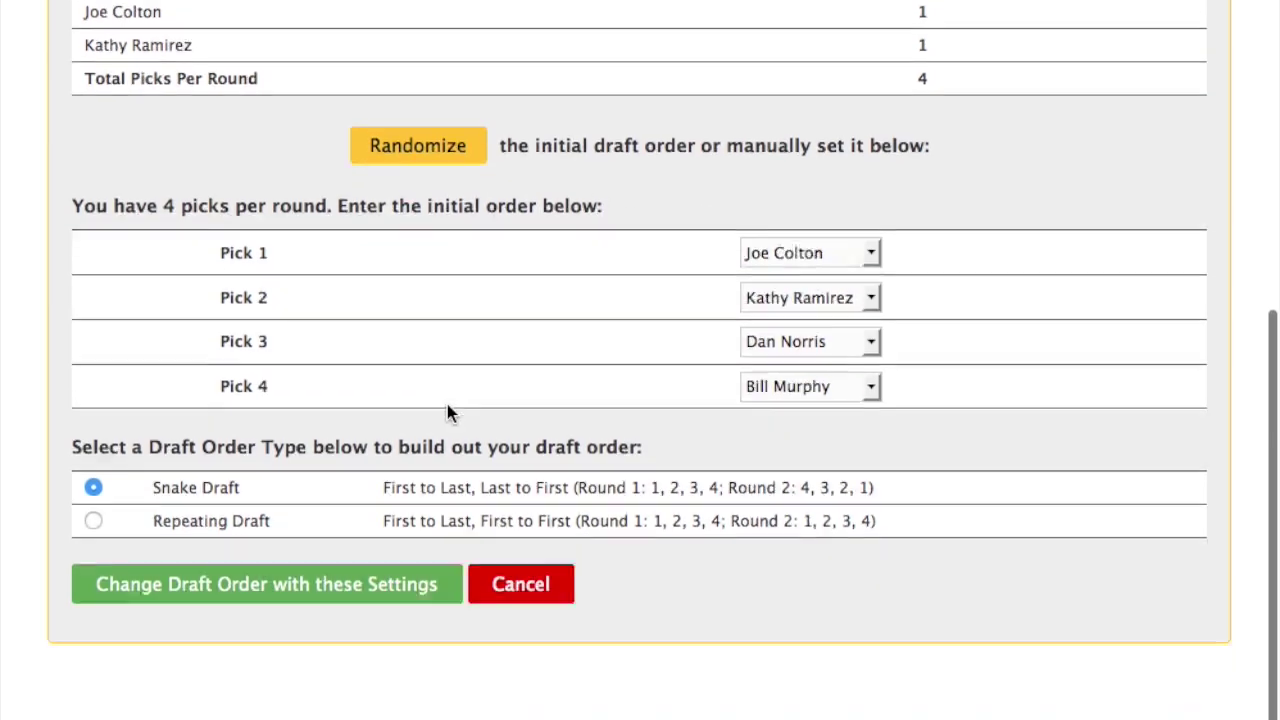
pyautogui.scroll(-3, 447, 413)
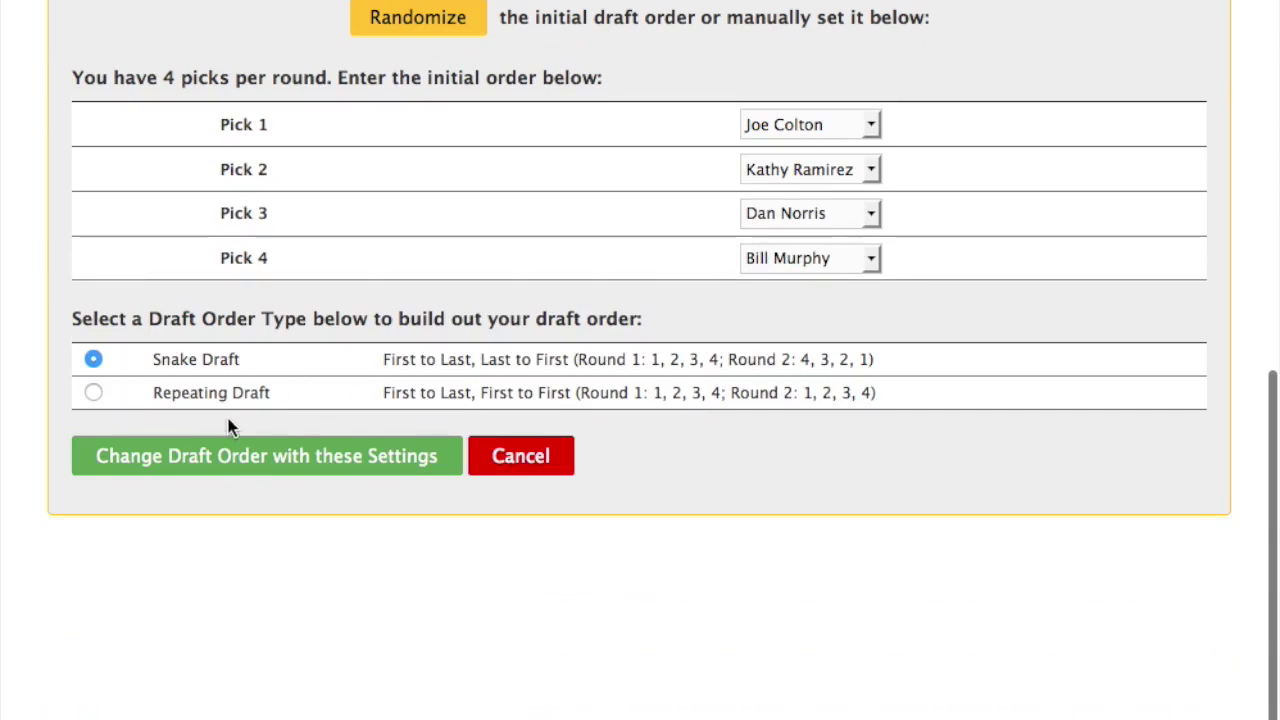
# - Generate the 17-pick snake order from the wizard settings, save it, and go back to the overview
pyautogui.click(220, 466)
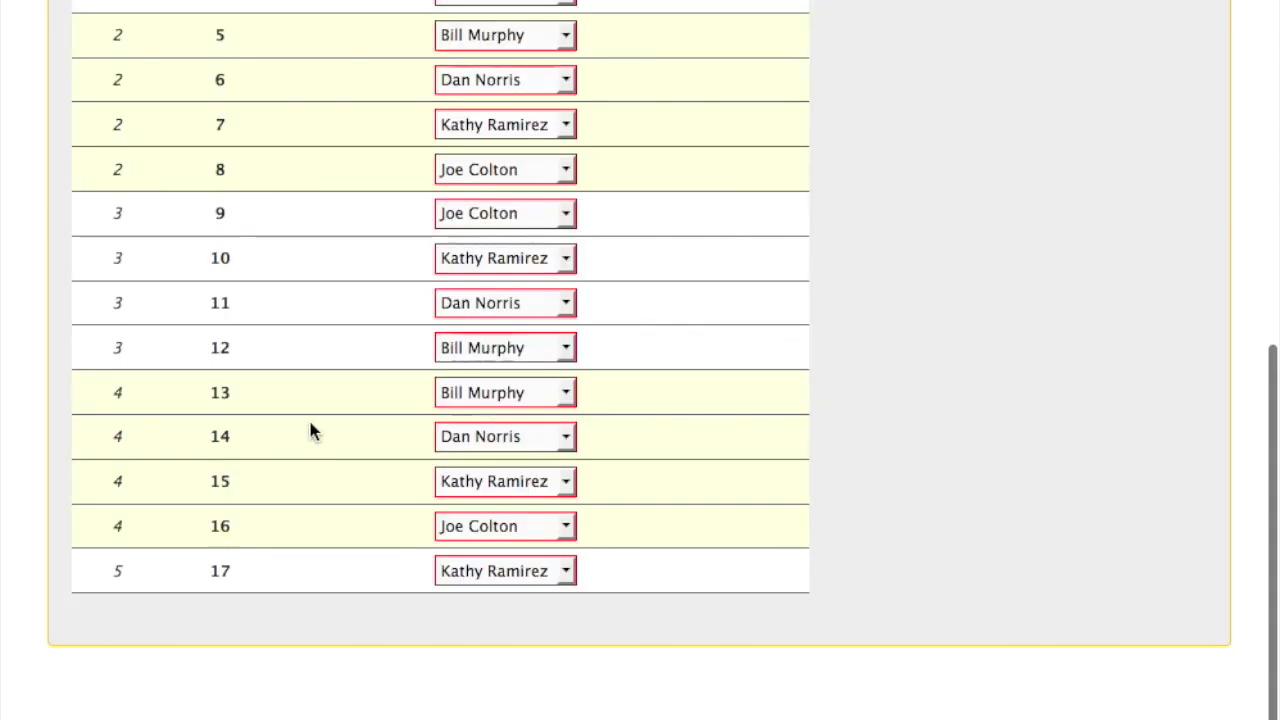
pyautogui.scroll(3, 310, 430)
pyautogui.scroll(10, 310, 430)
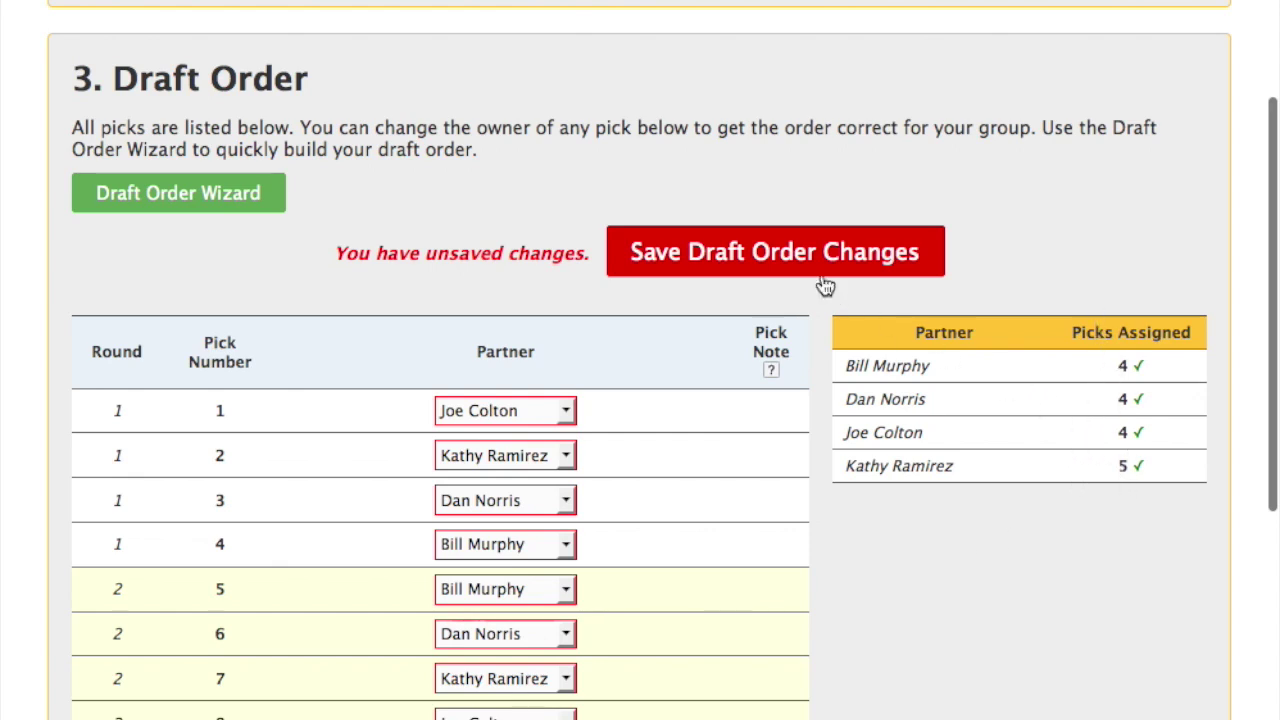
pyautogui.click(784, 258)
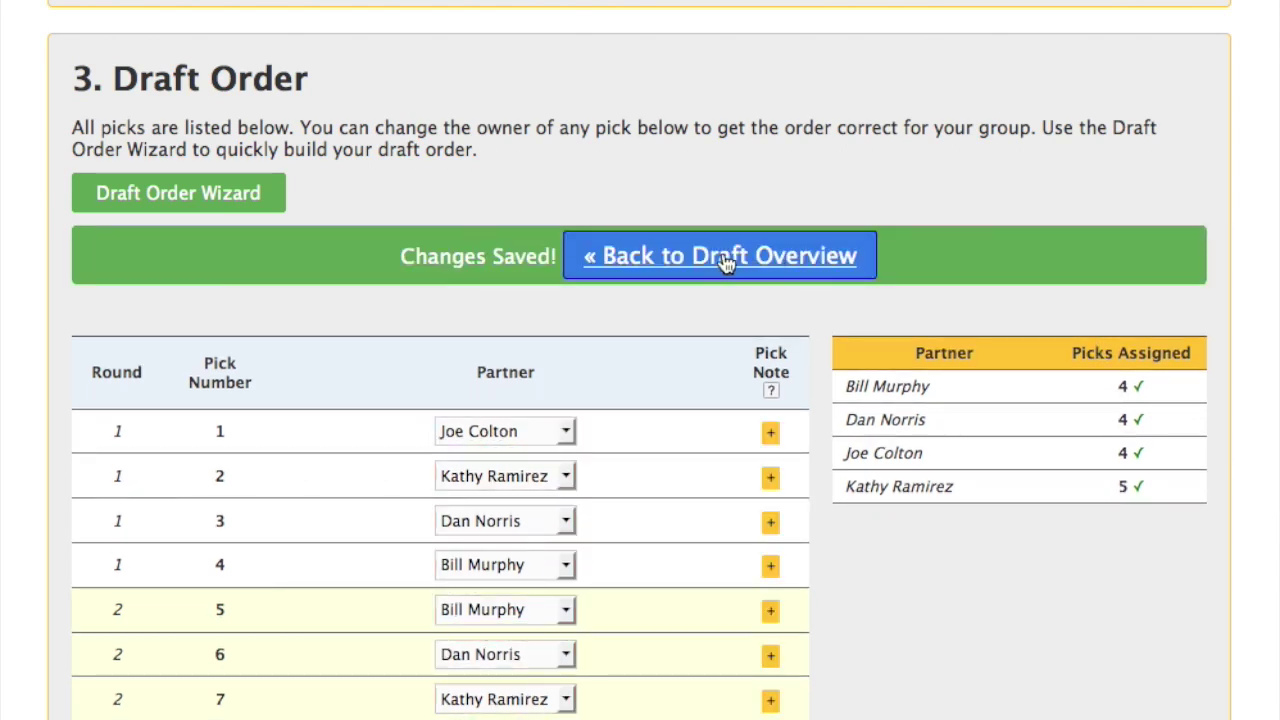
pyautogui.click(728, 259)
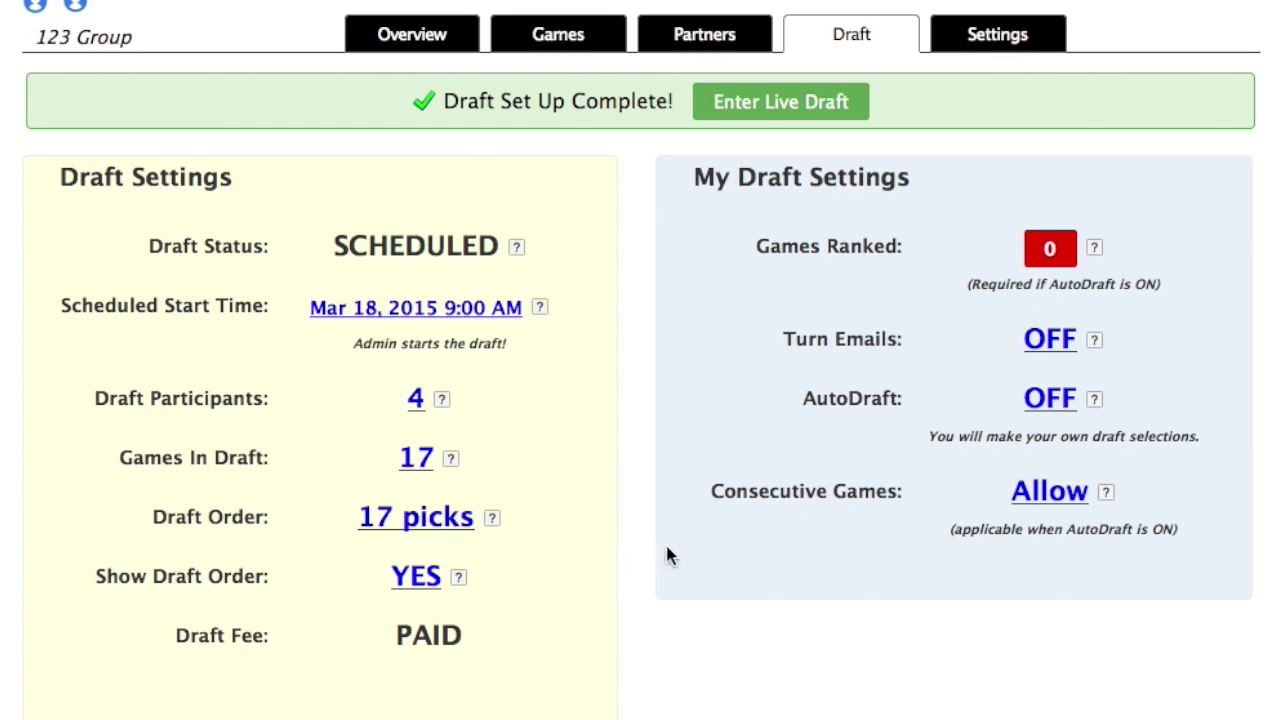
# - Enter the live draft room from the draft overview page
pyautogui.click(757, 102)
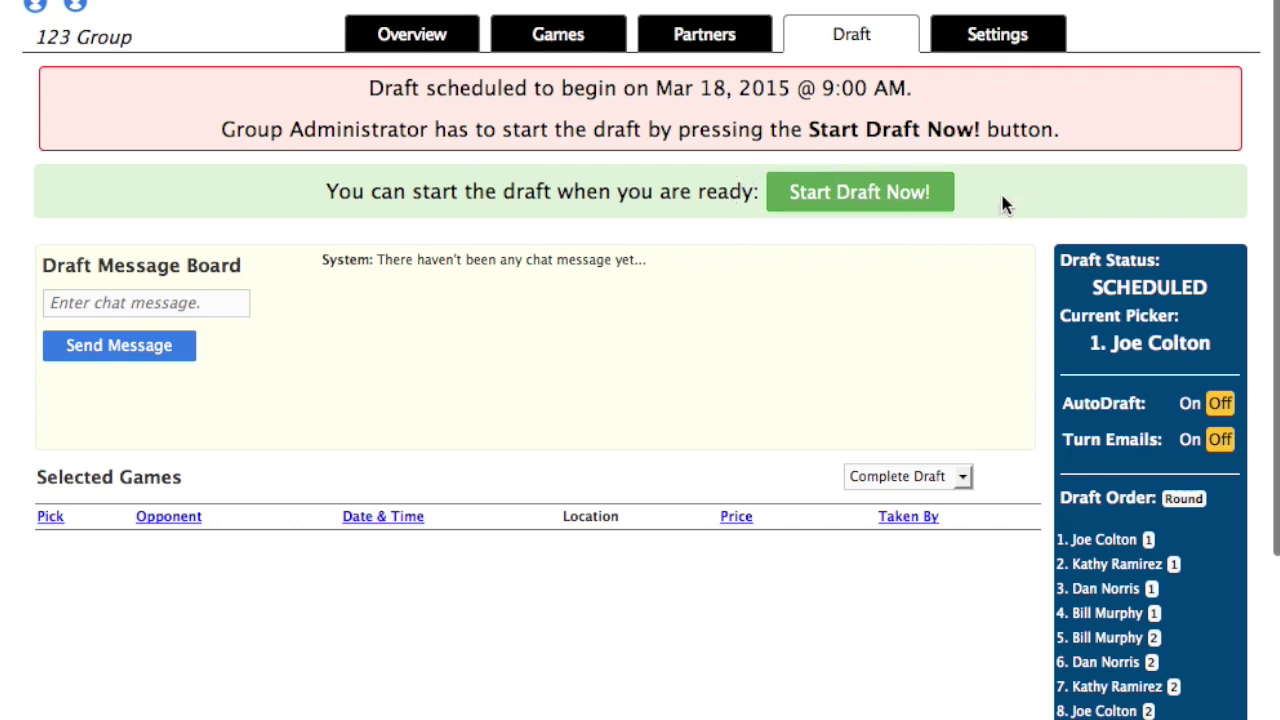
pyautogui.scroll(-3, 619, 428)
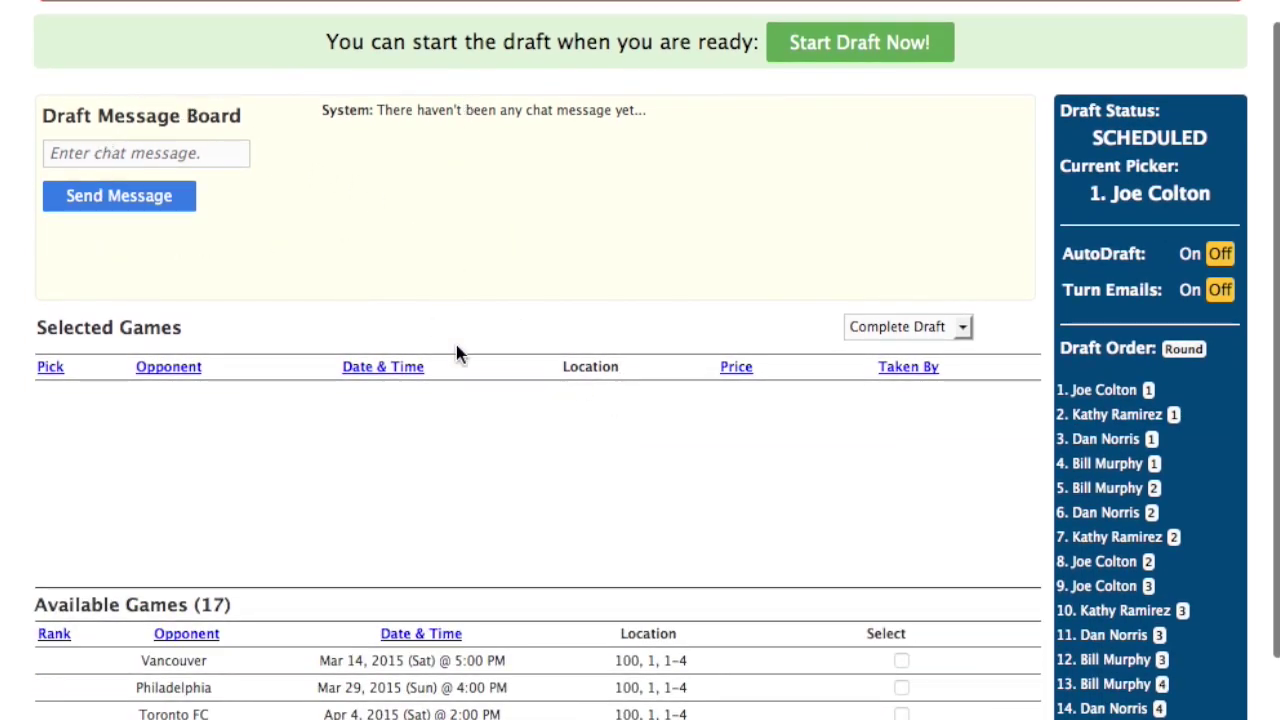
pyautogui.scroll(-3, 455, 350)
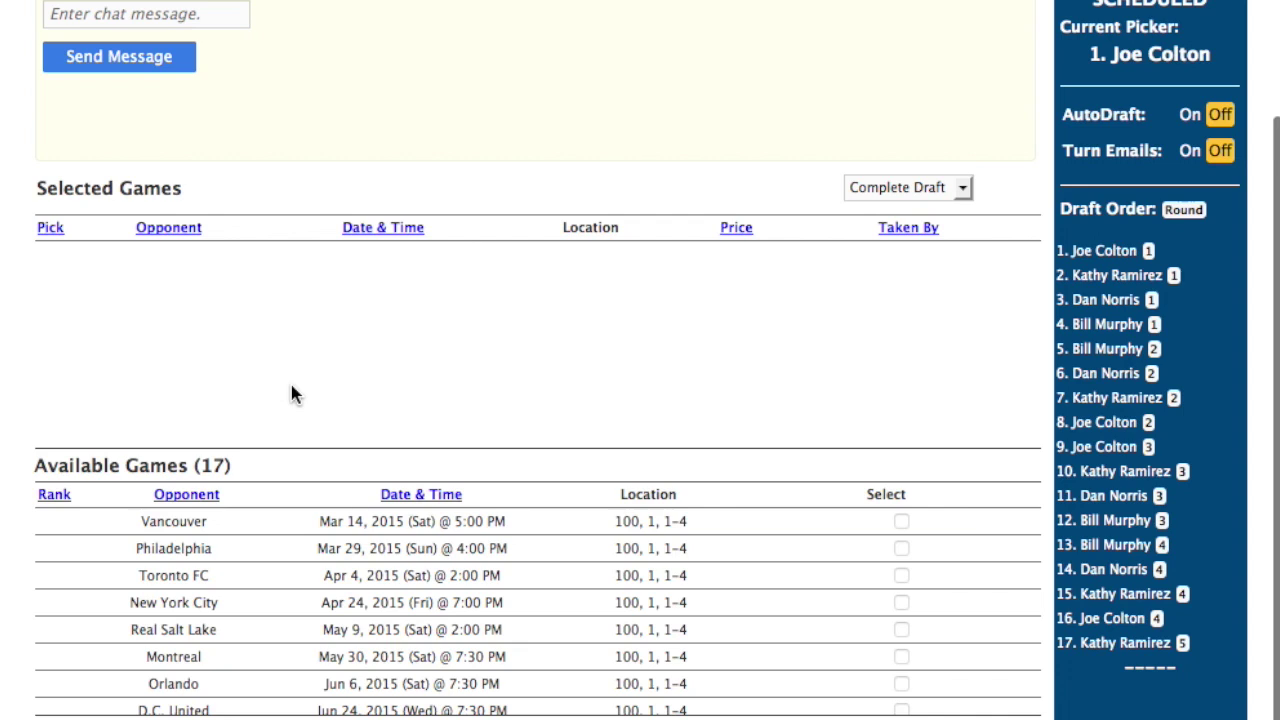
pyautogui.scroll(-3, 291, 391)
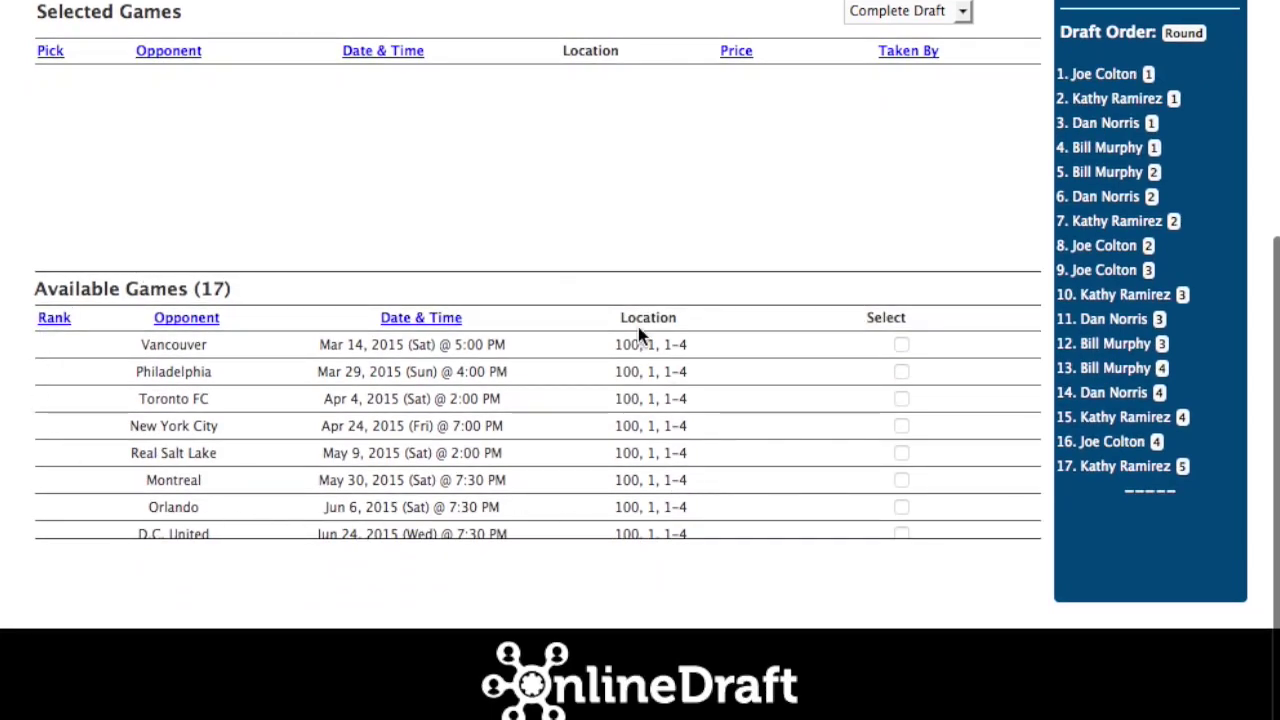
pyautogui.scroll(4, 816, 255)
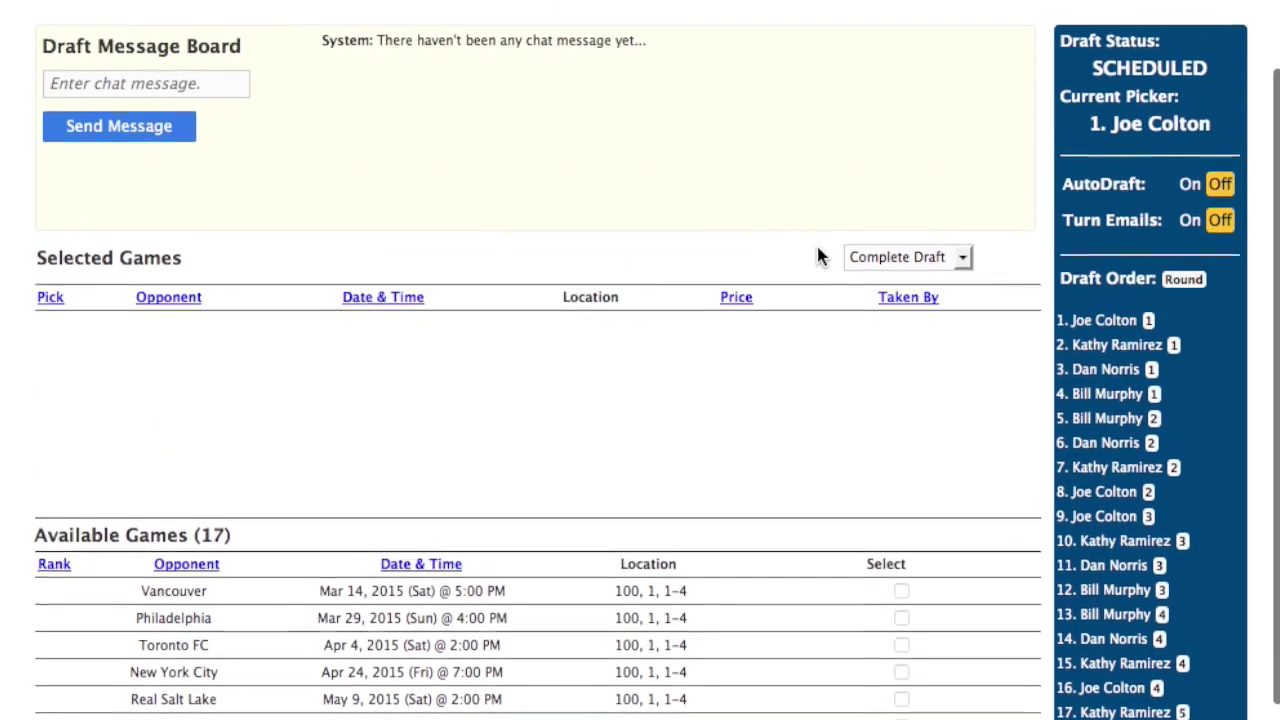
pyautogui.scroll(1, 880, 220)
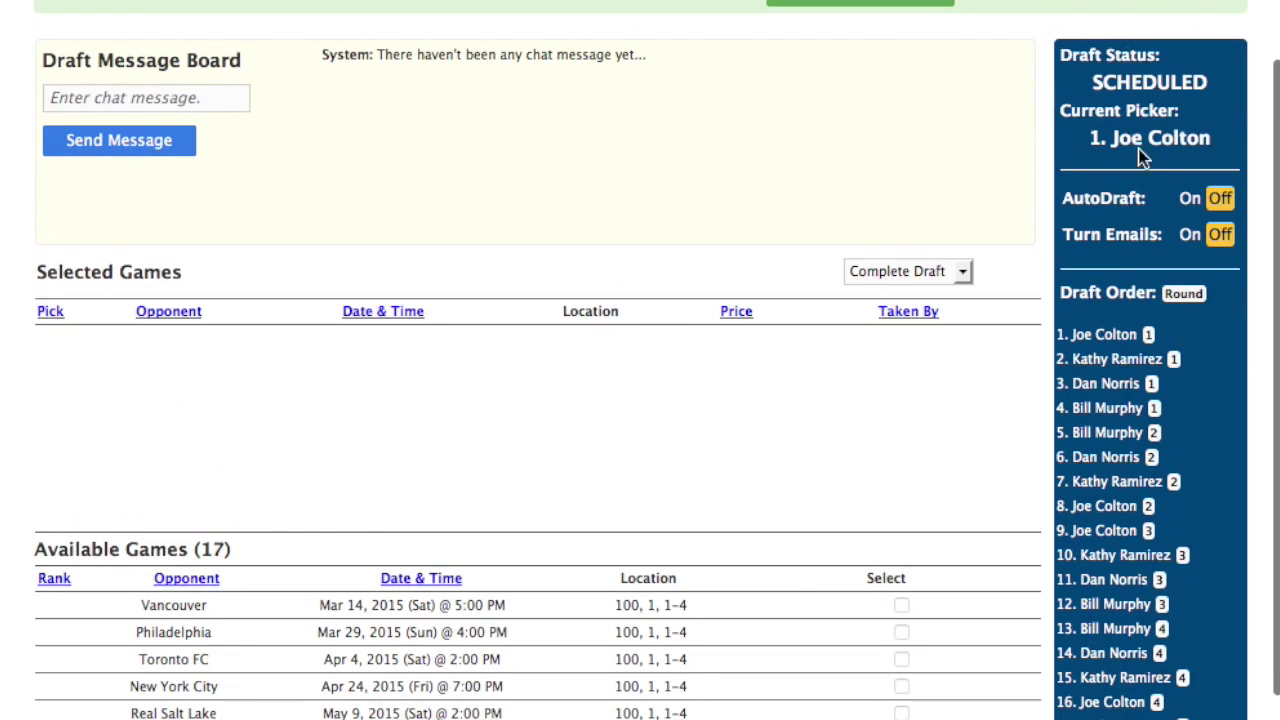